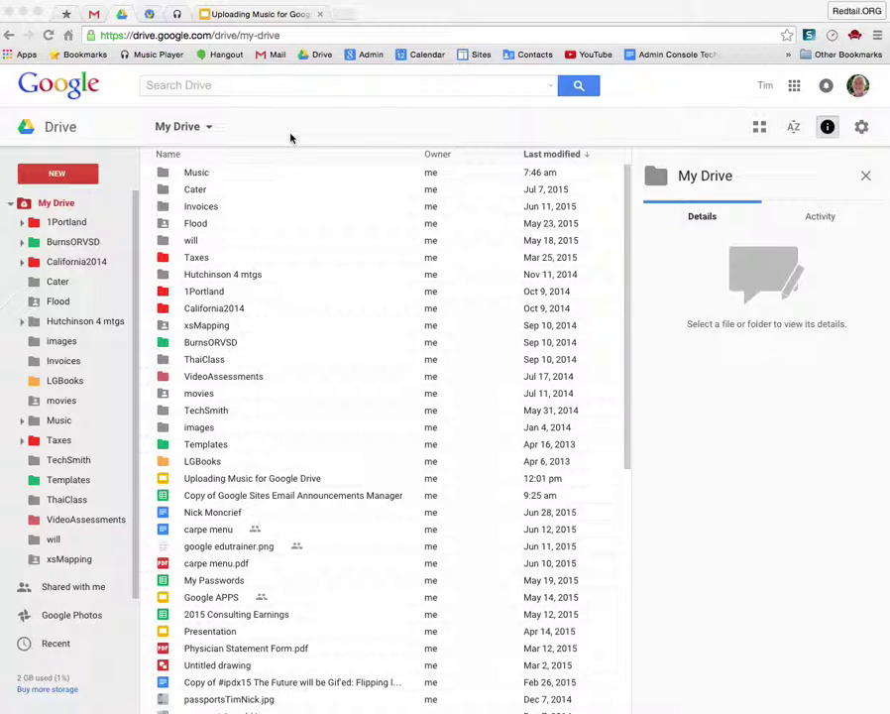
Step through slides 1–3 of the Uploading Music for Google Drive deck, then return to My Drive.
left_click(260, 12)
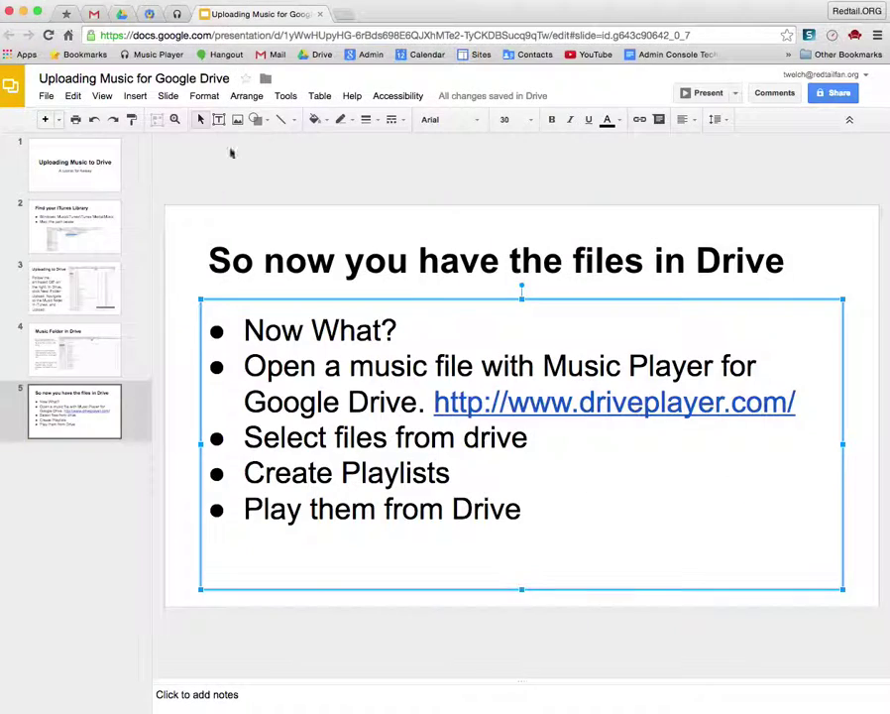
left_click(53, 164)
left_click(92, 244)
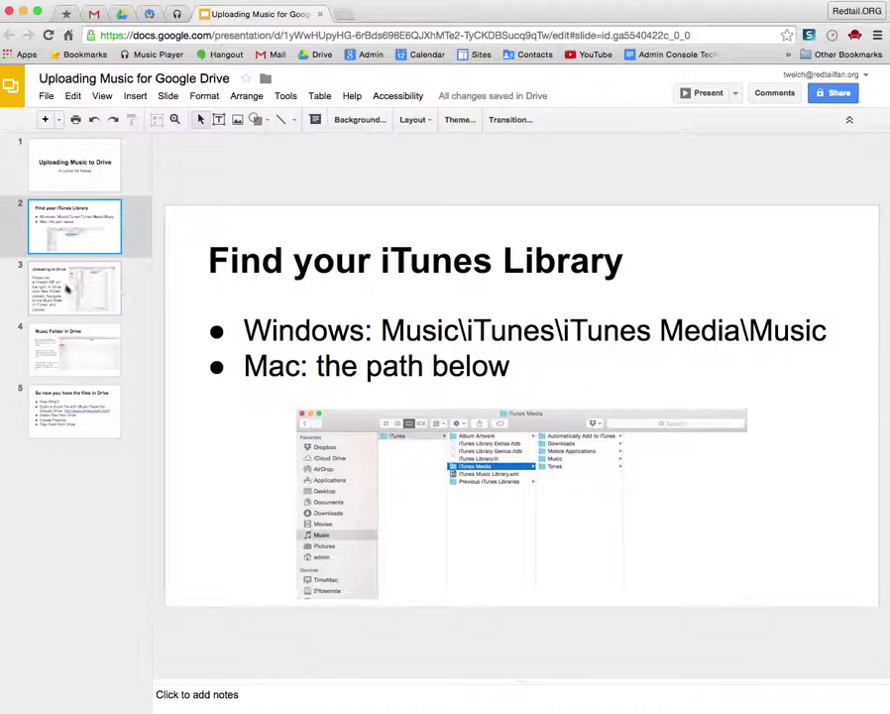
left_click(66, 289)
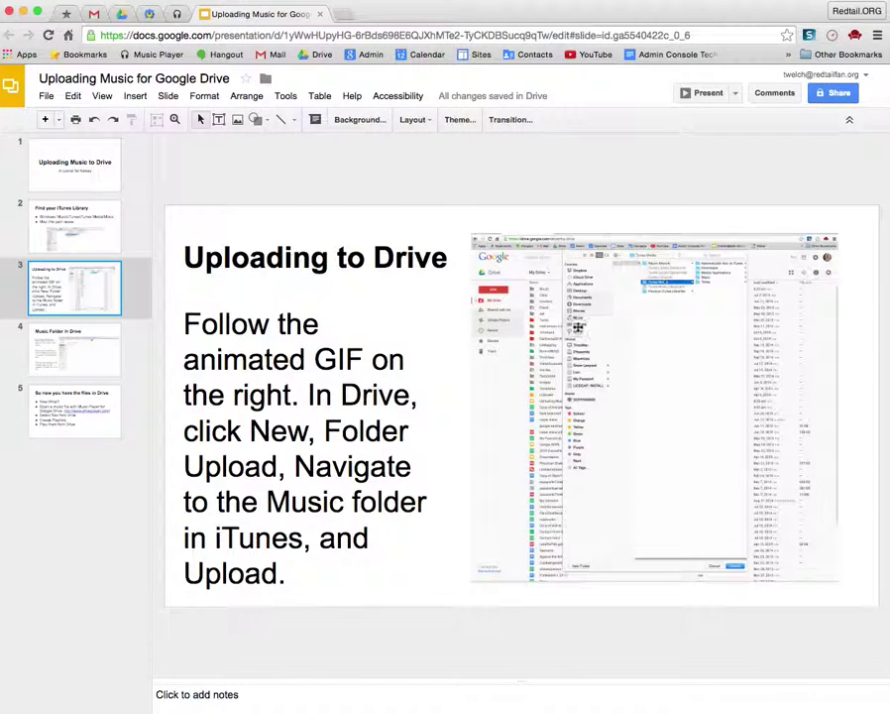
left_click(119, 14)
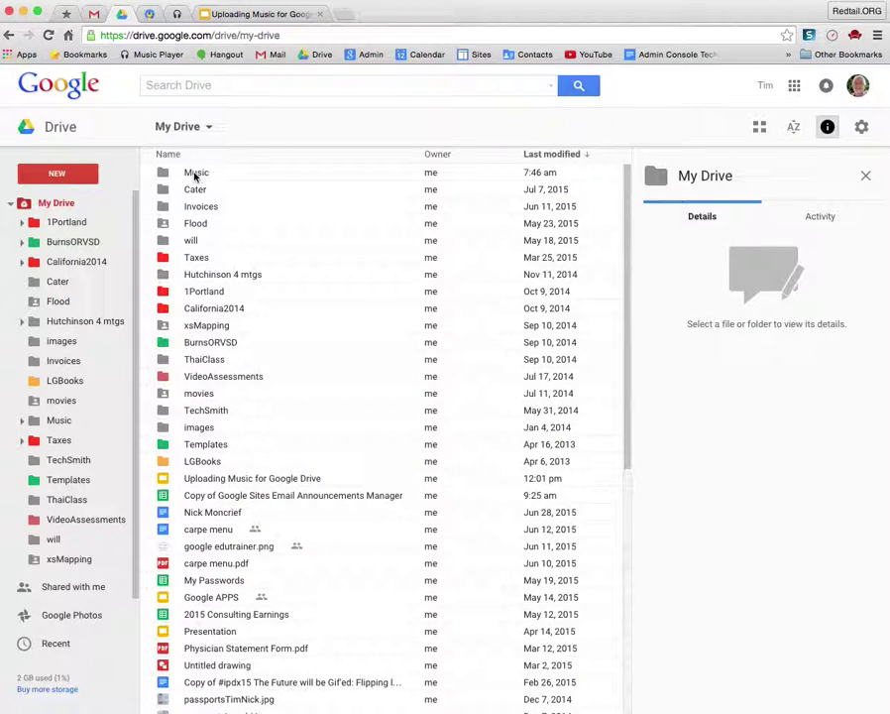
Browse Music > Abby&Kai > demos jan 2010, then go back up to Music.
double_click(196, 173)
double_click(198, 172)
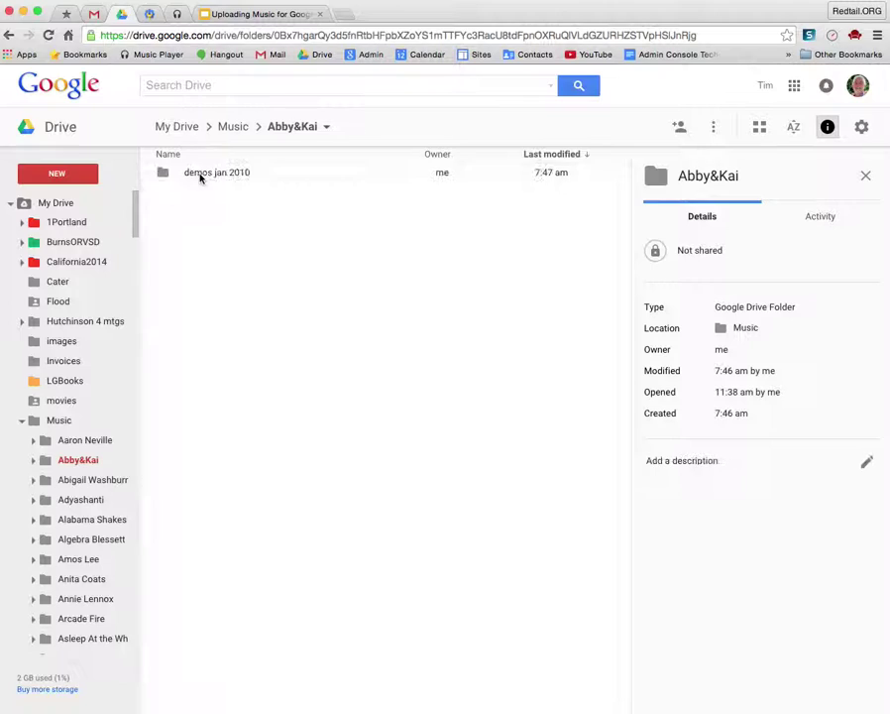
double_click(198, 174)
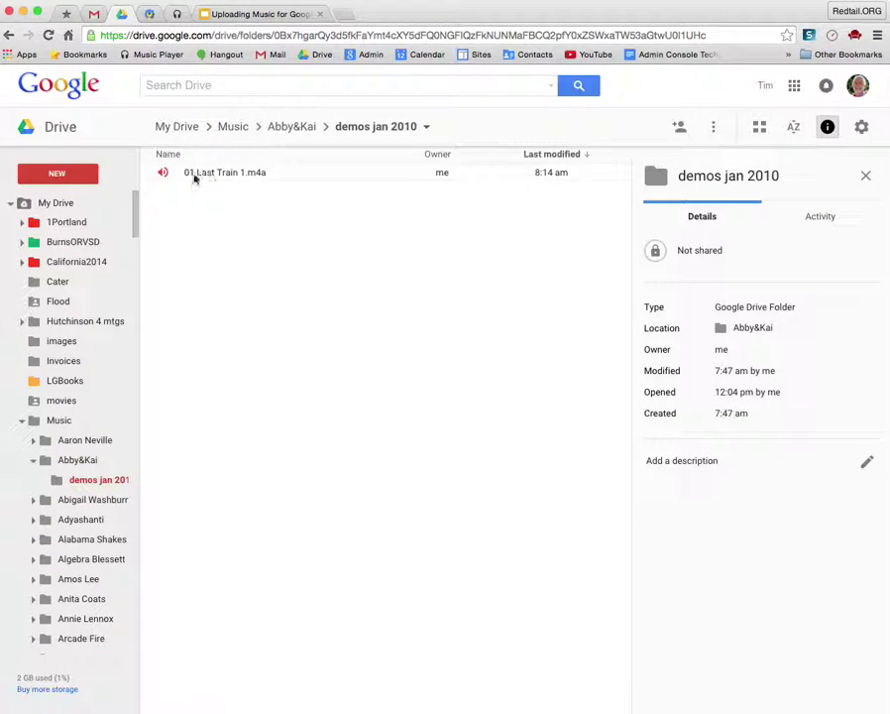
left_click(238, 125)
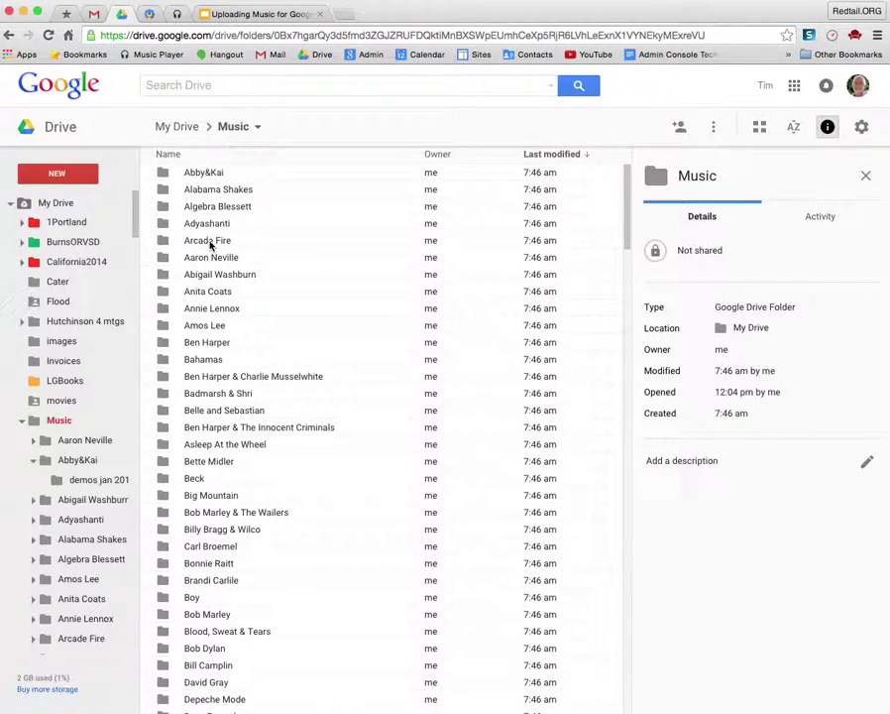
Look inside Arcade Fire > Reflektor, then reopen Abby&Kai > demos jan 2010.
double_click(210, 243)
left_click(208, 173)
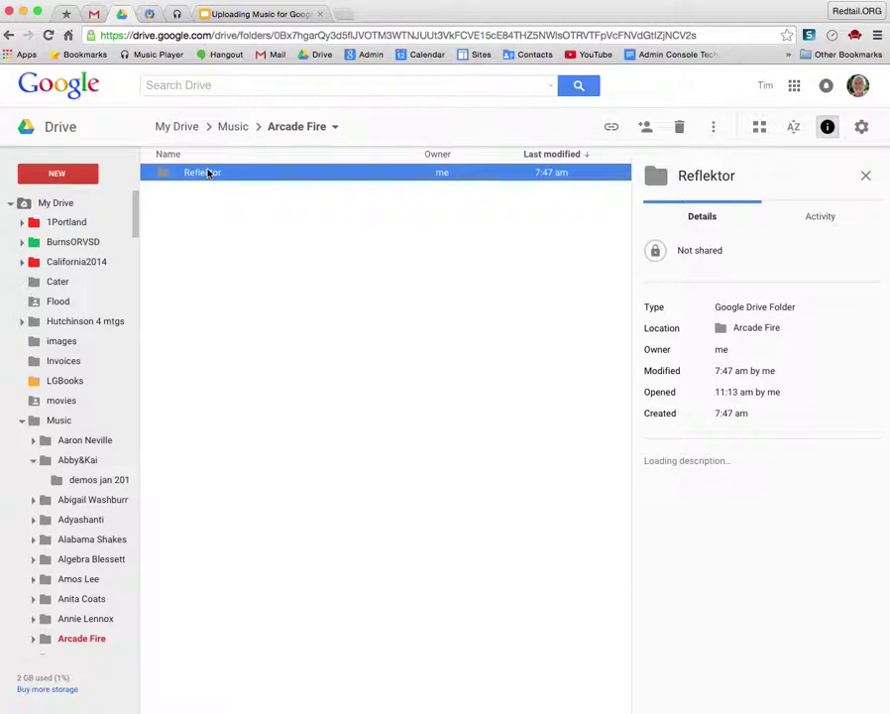
double_click(208, 174)
left_click(234, 126)
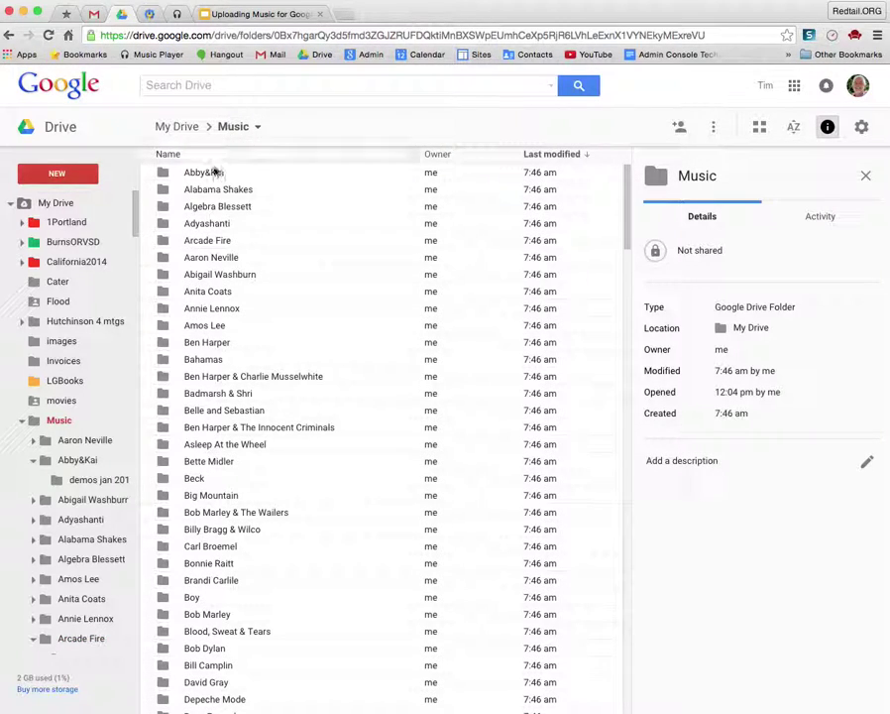
double_click(202, 175)
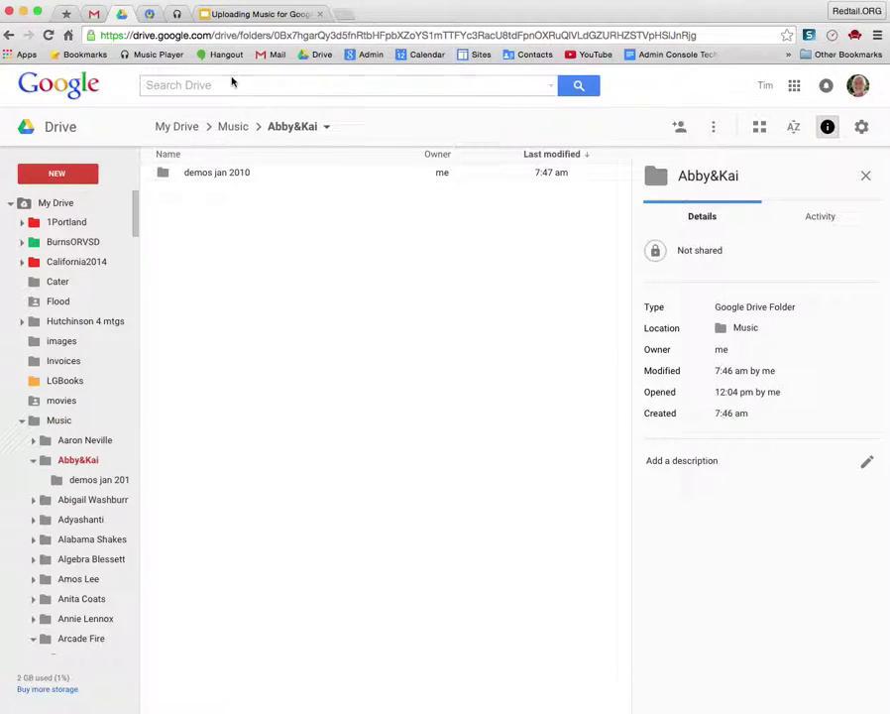
double_click(206, 174)
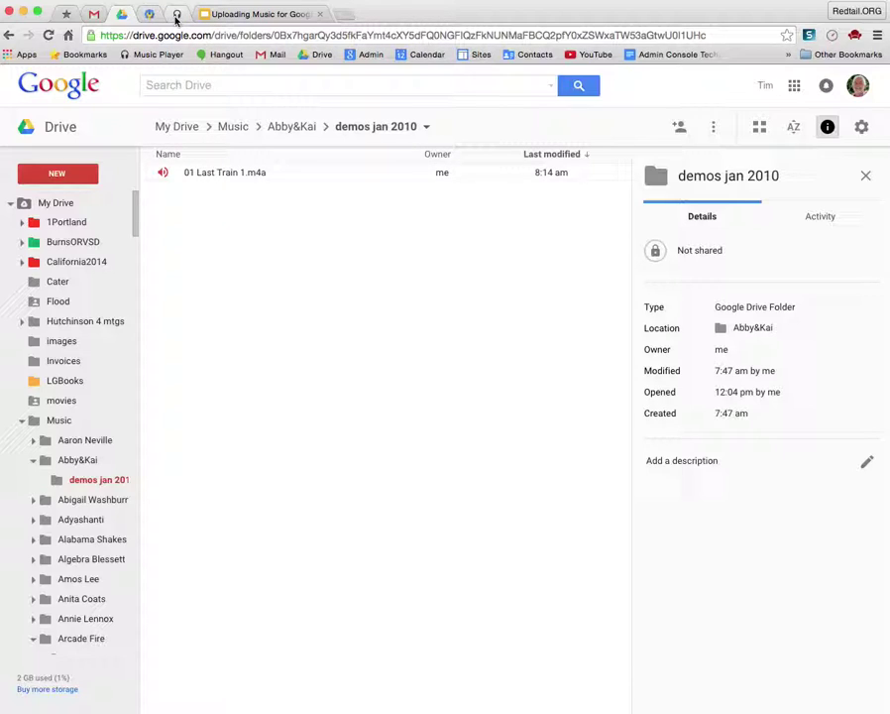
Follow the driveplayer.com link on slide 5, keeping only the original Music Player tab.
left_click(177, 16)
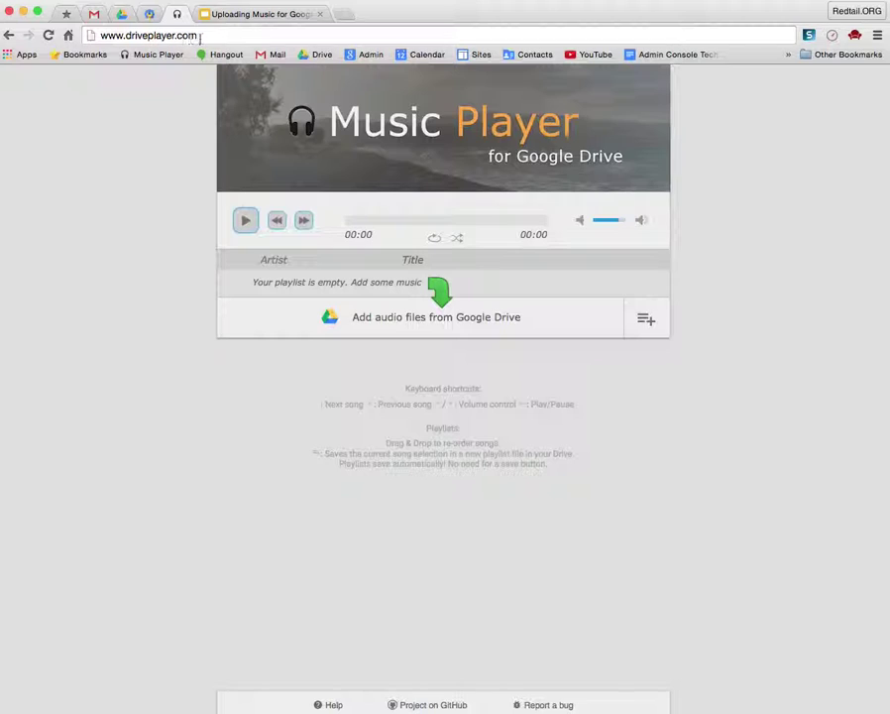
left_click(281, 16)
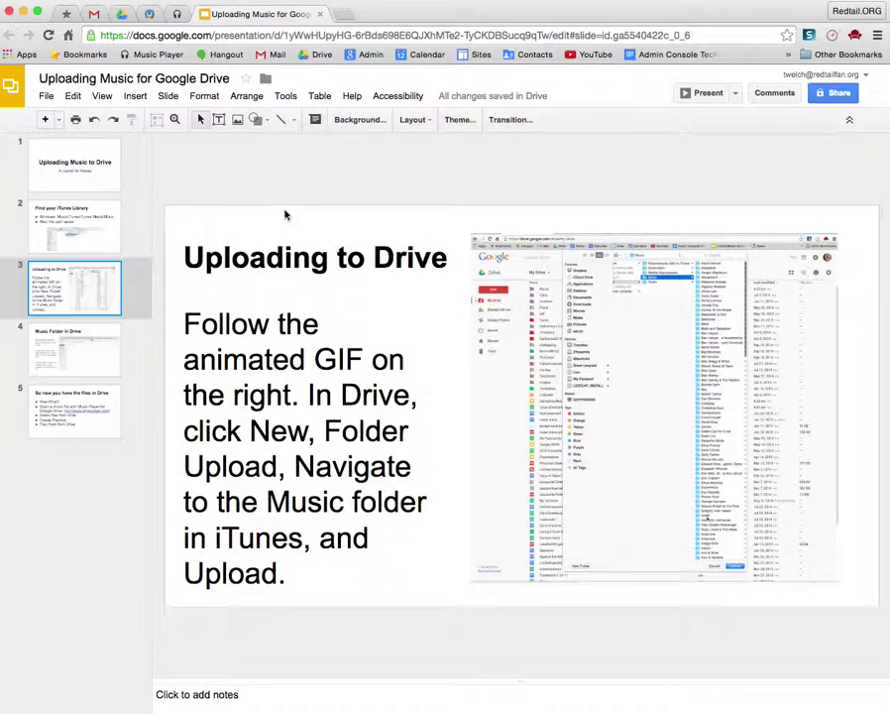
left_click(47, 406)
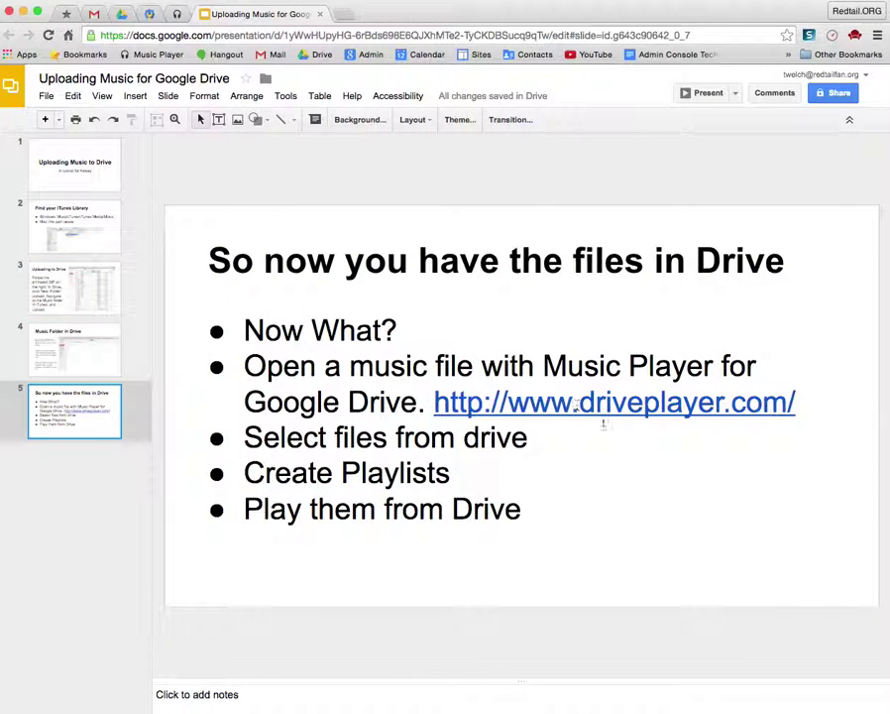
left_click(607, 404)
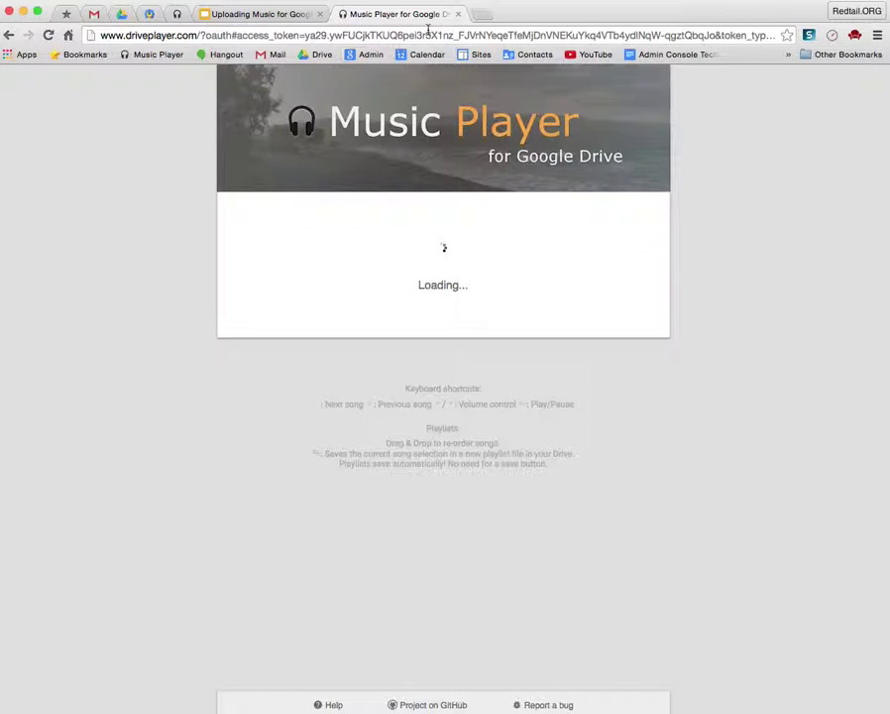
left_click(458, 17)
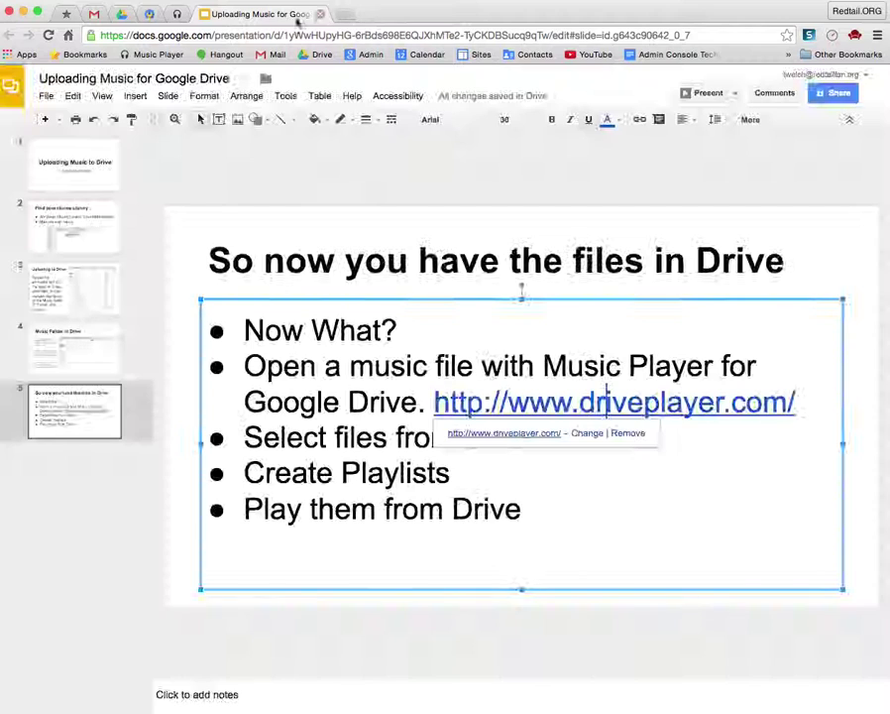
left_click(177, 14)
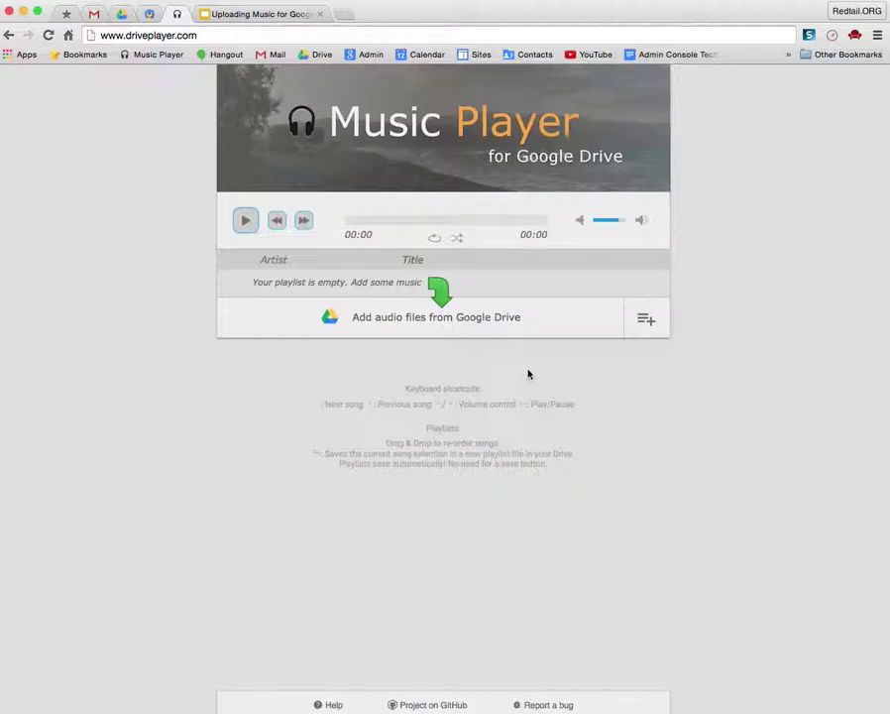
In the Drive file picker, select 01 intro.m4a and 04 Flower.m4a.
left_click(453, 324)
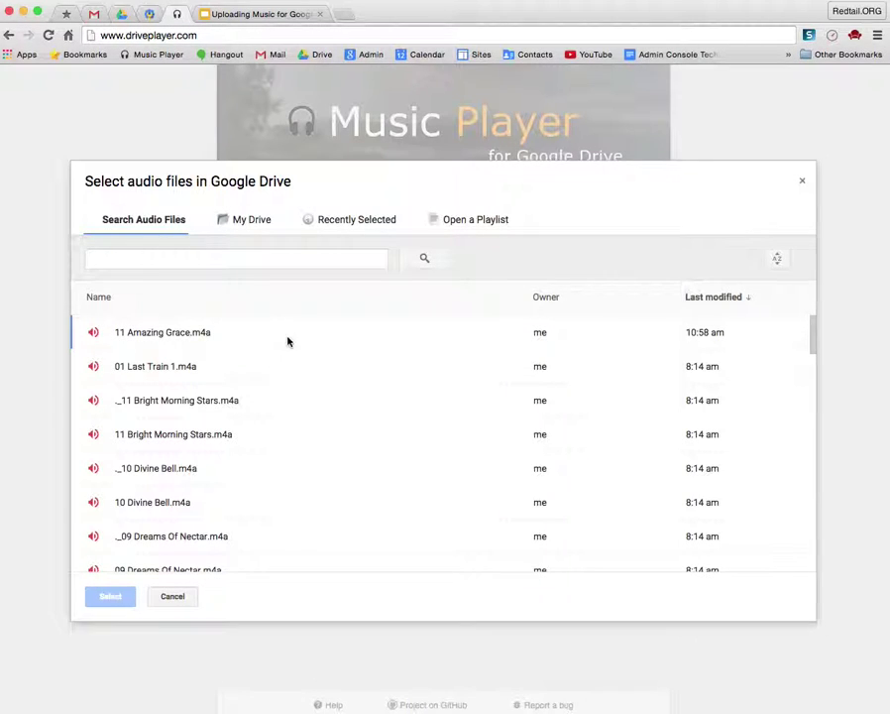
scroll(387, 420, "down", 15)
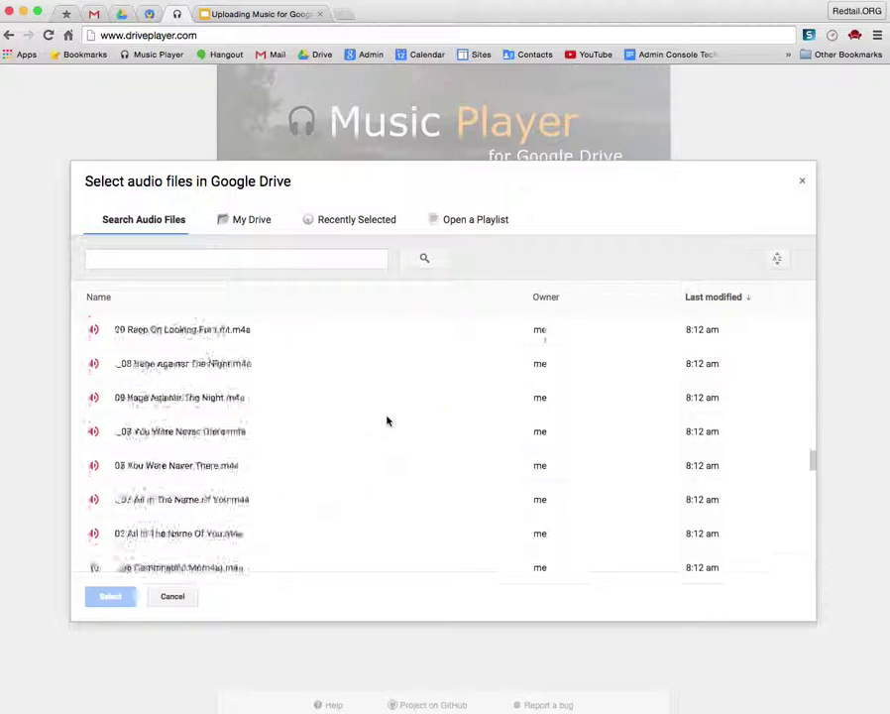
scroll(387, 420, "up", 15)
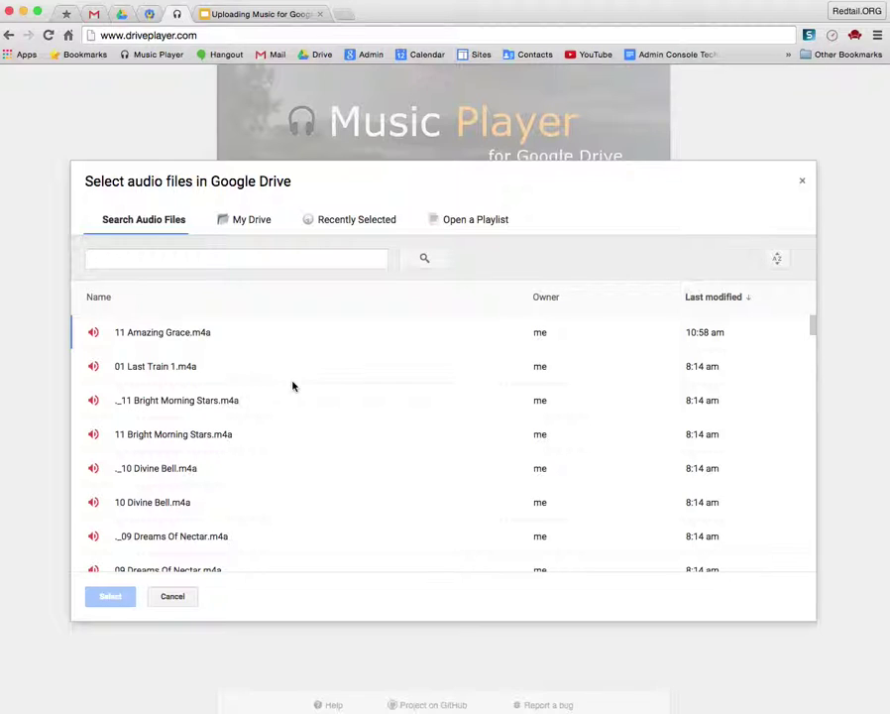
scroll(347, 543, "down", 10)
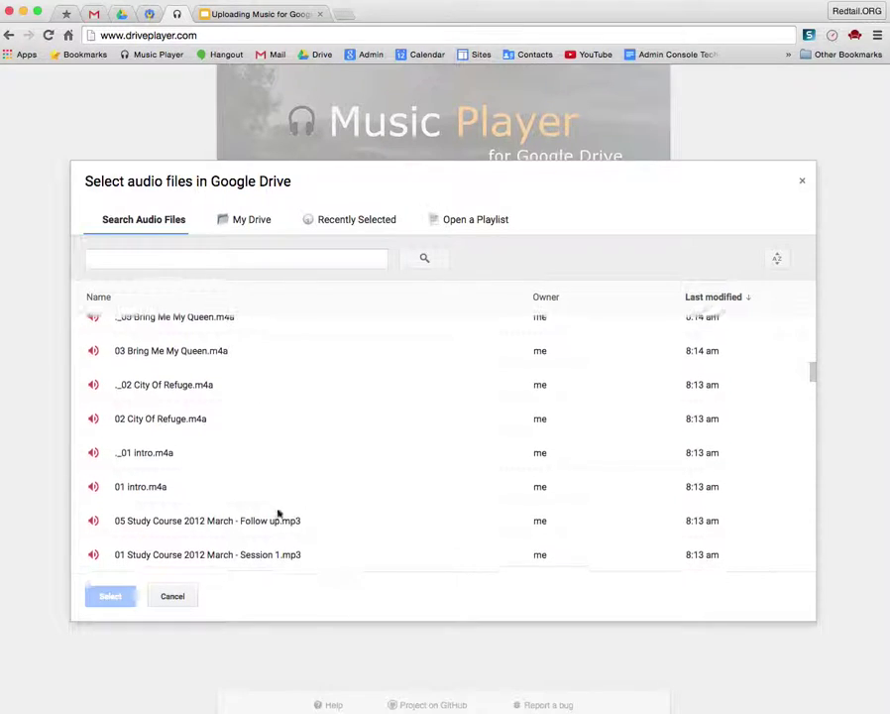
left_click(156, 483)
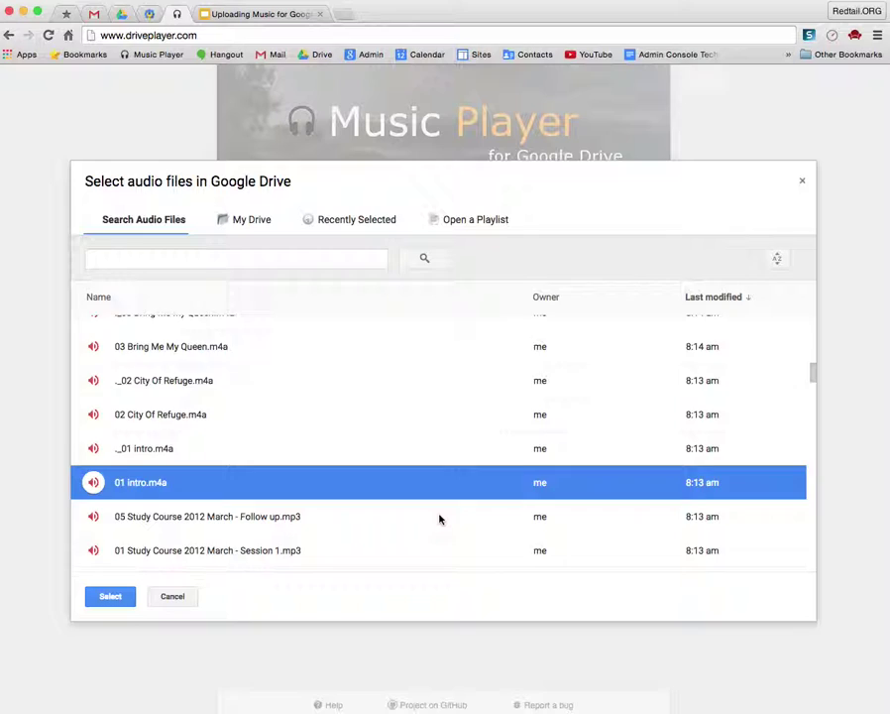
scroll(441, 519, "down", 3)
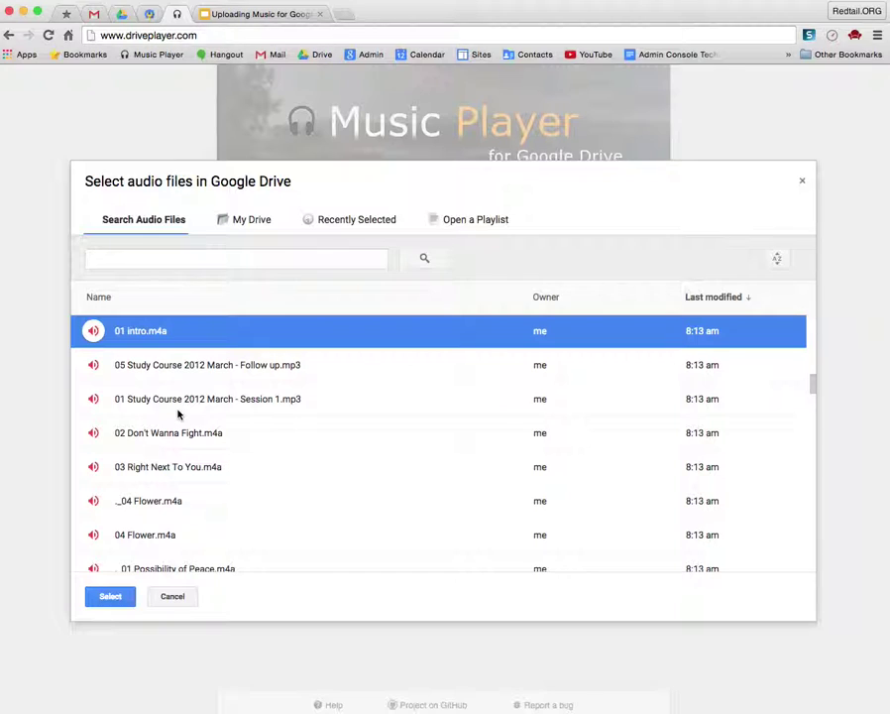
left_click(169, 536)
Add 01 Possibility of Peace and 01 A Thousand Beautiful Things, then load all four tracks.
scroll(286, 546, "down", 3)
left_click(225, 462)
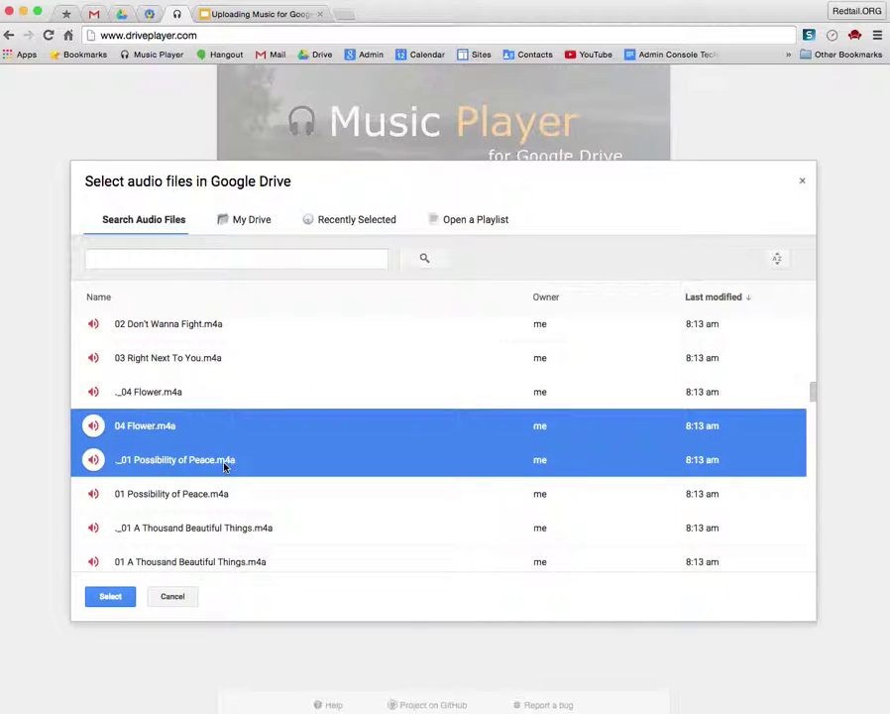
left_click(170, 470)
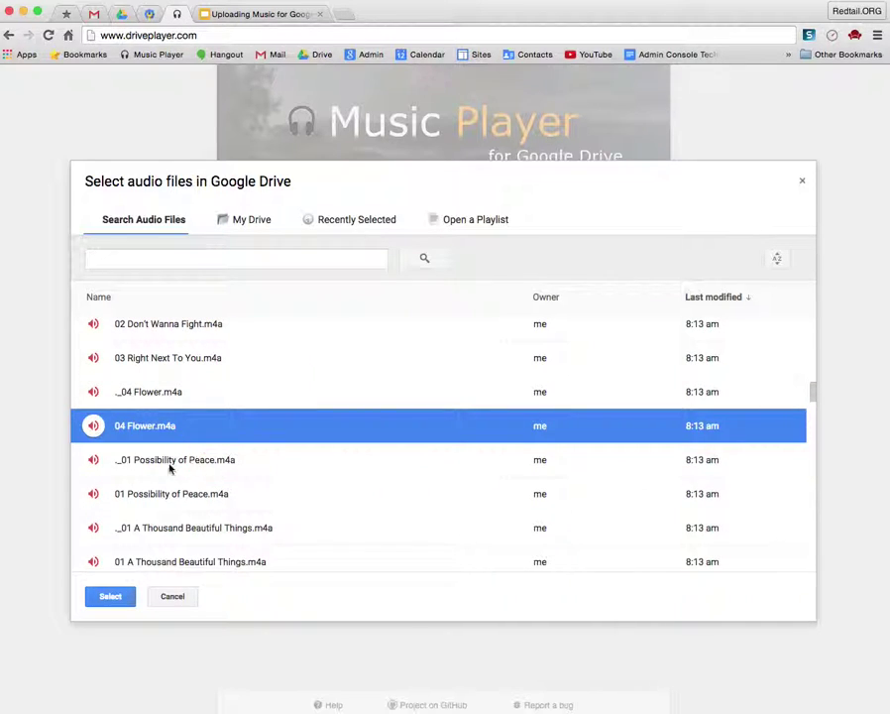
left_click(171, 494)
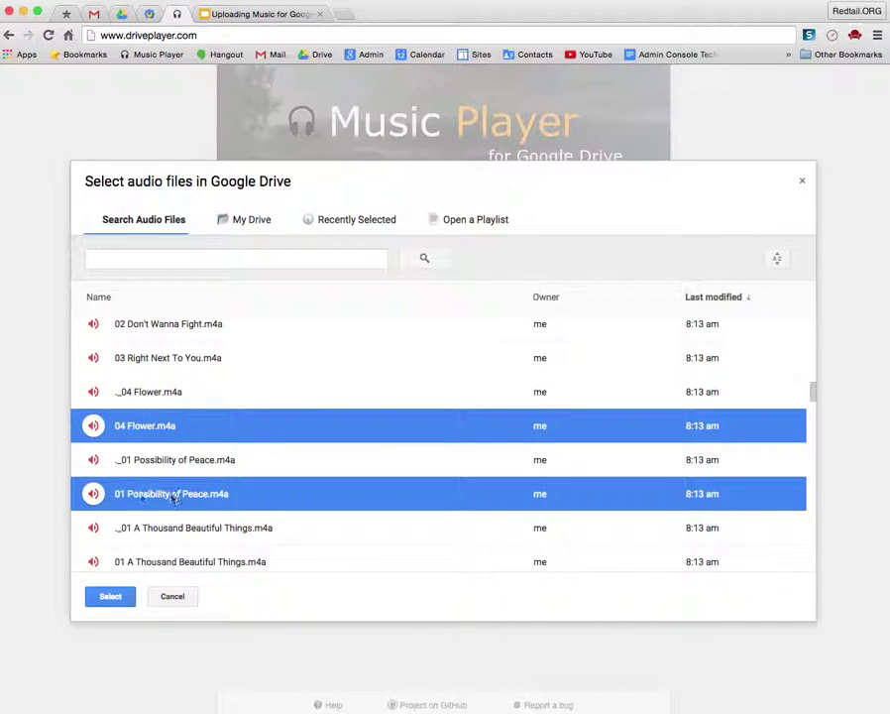
left_click(234, 562)
left_click(126, 603)
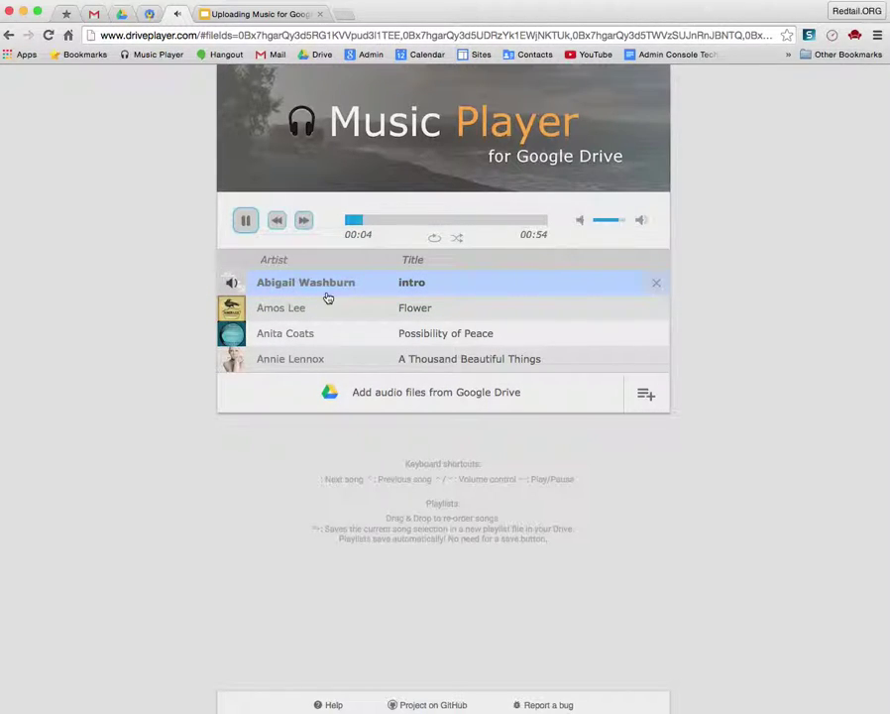
Pause playback and save the four loaded tracks as a playlist named 'Kelsey Demo'.
left_click(248, 224)
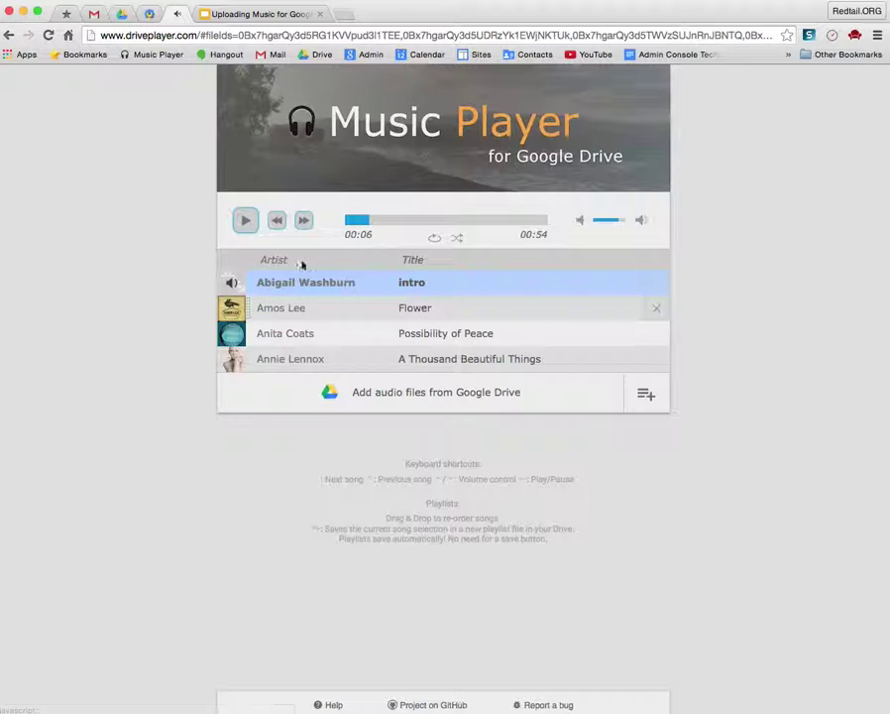
left_click(646, 393)
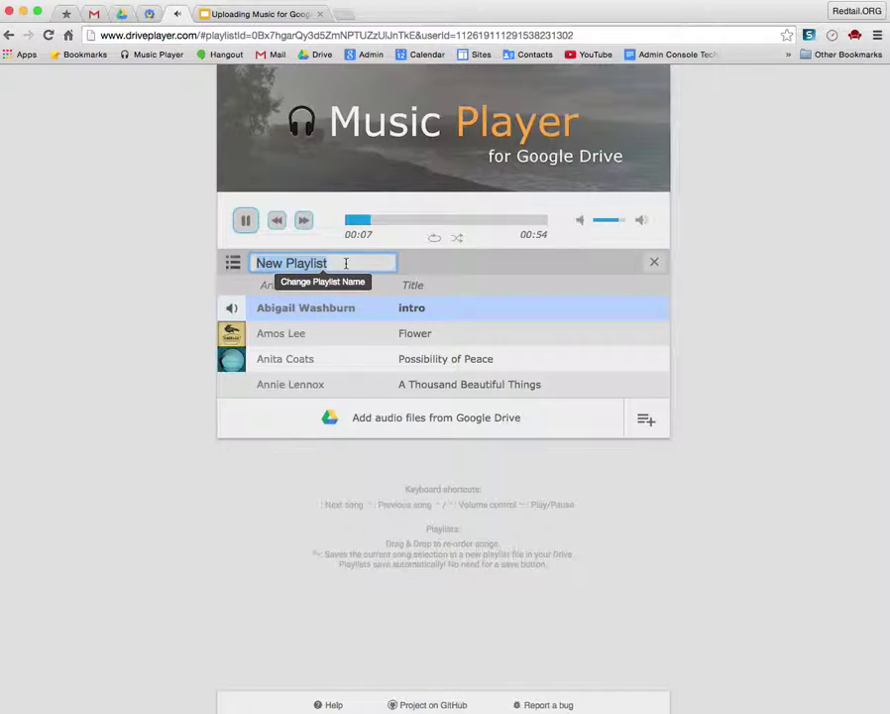
type("Kelsey")
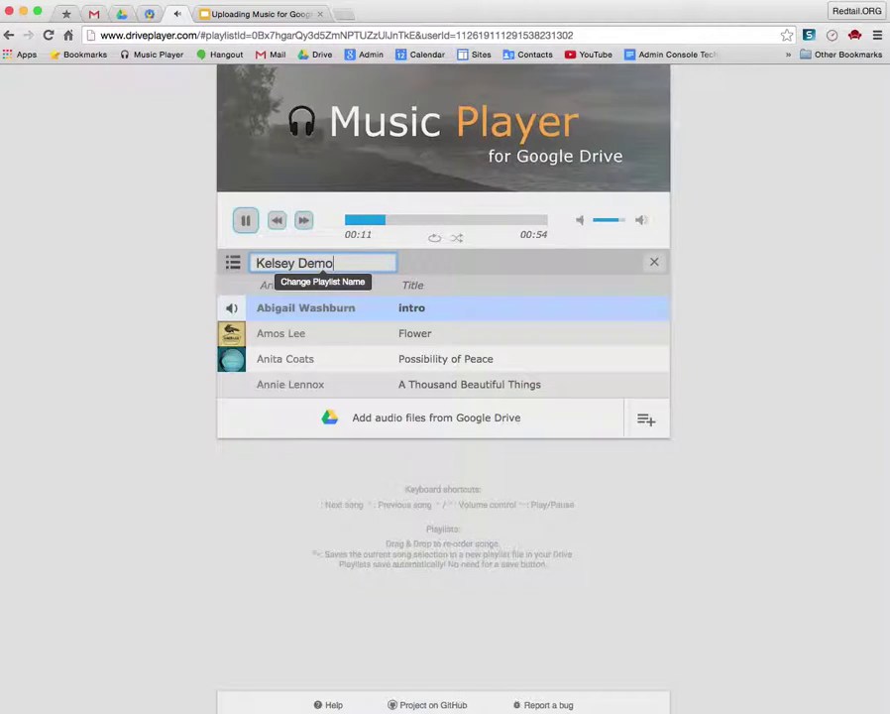
type(" Demo")
key("Return")
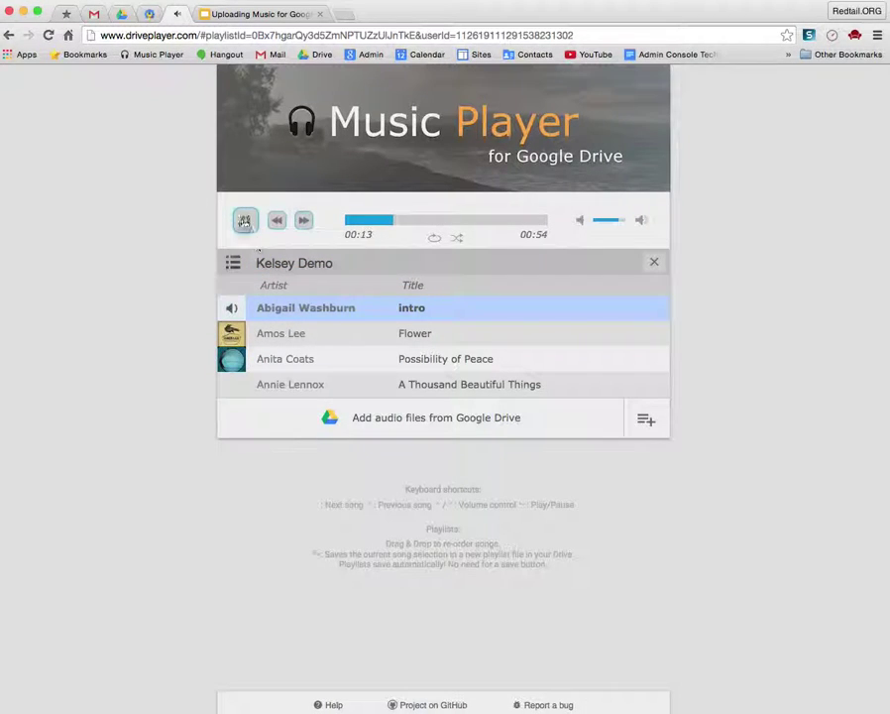
left_click(244, 221)
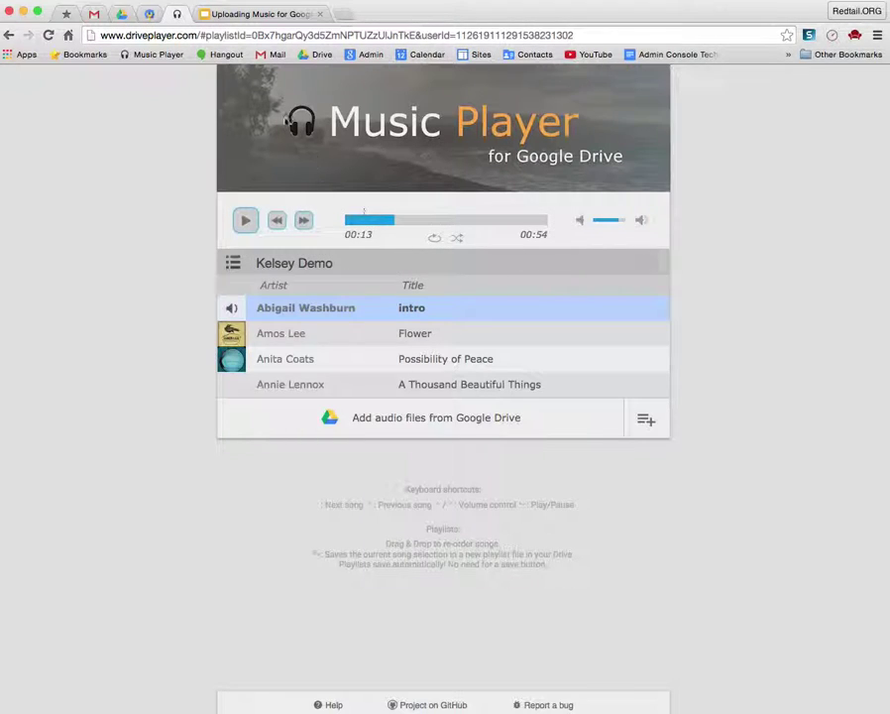
In My Drive, move the Kelsey Demo file into the Music folder.
left_click(121, 14)
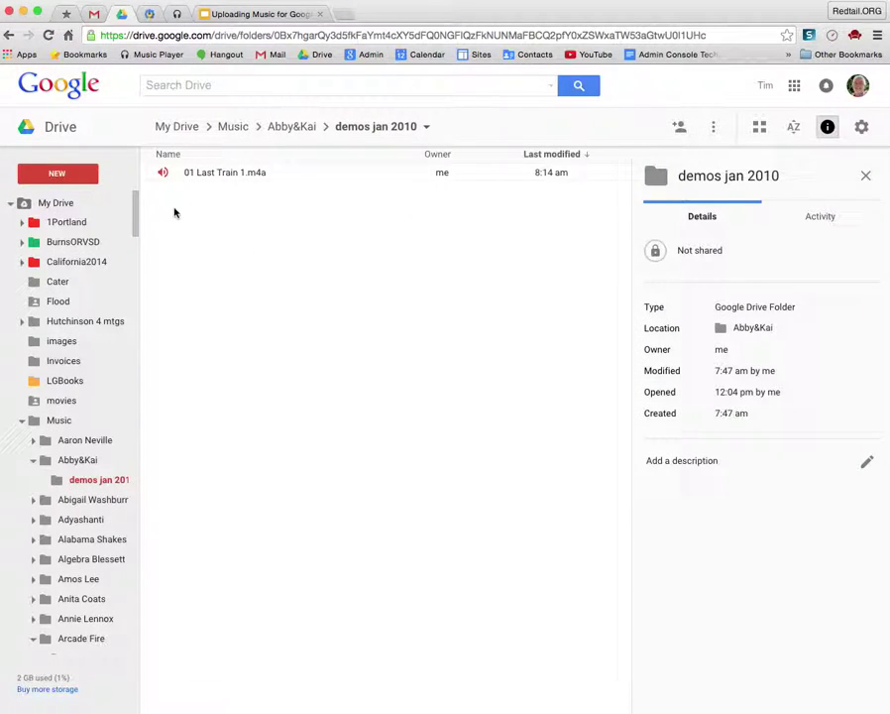
left_click(177, 126)
scroll(323, 309, "down", 5)
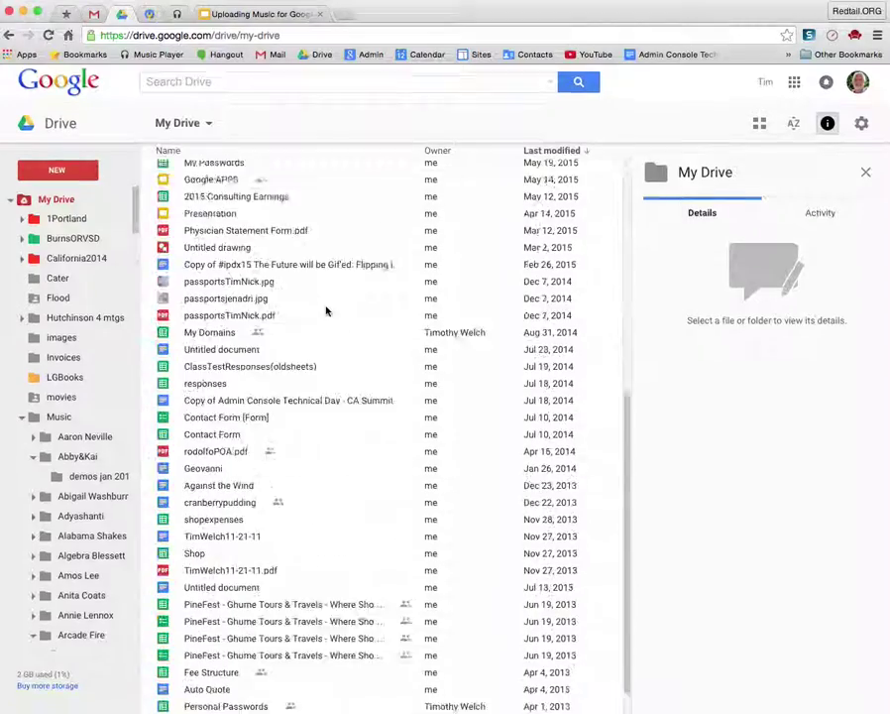
scroll(299, 394, "up", 4)
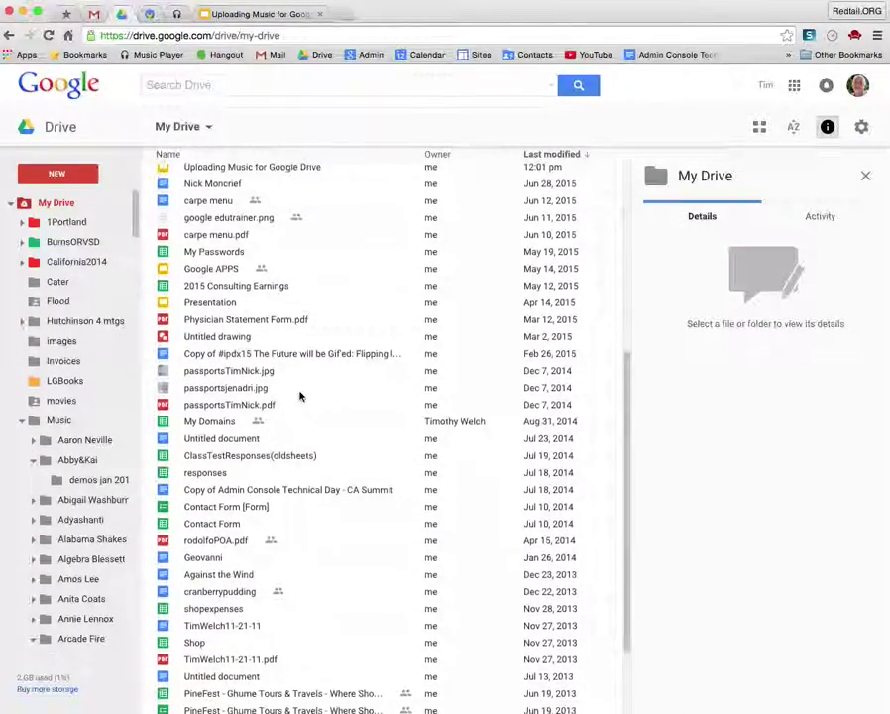
scroll(300, 395, "up", 3)
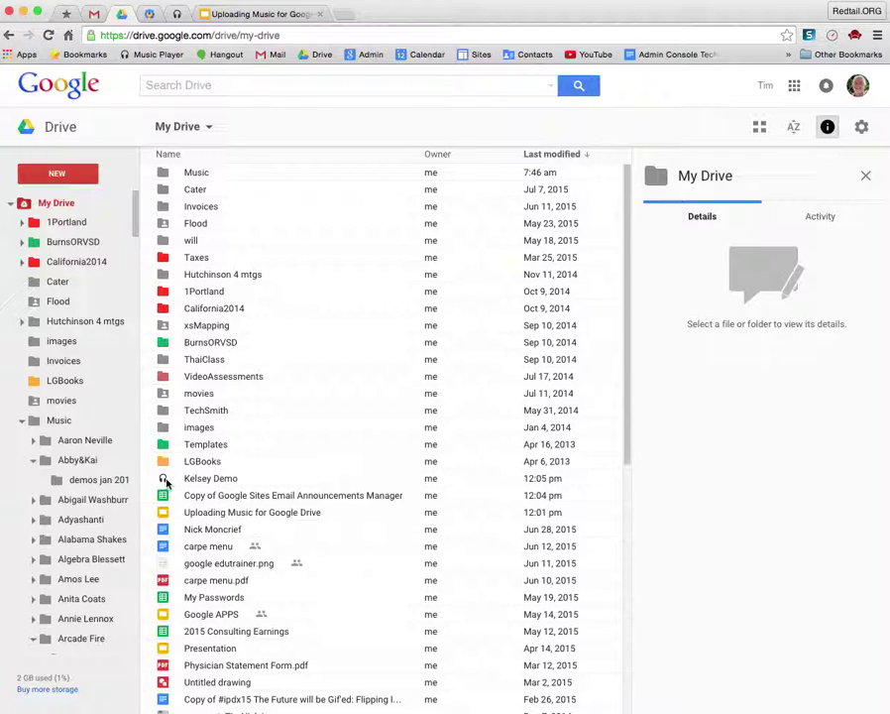
left_click_drag(166, 482, 199, 176)
Open the Music folder to confirm Kelsey Demo is there, then return to the player.
left_click(198, 173)
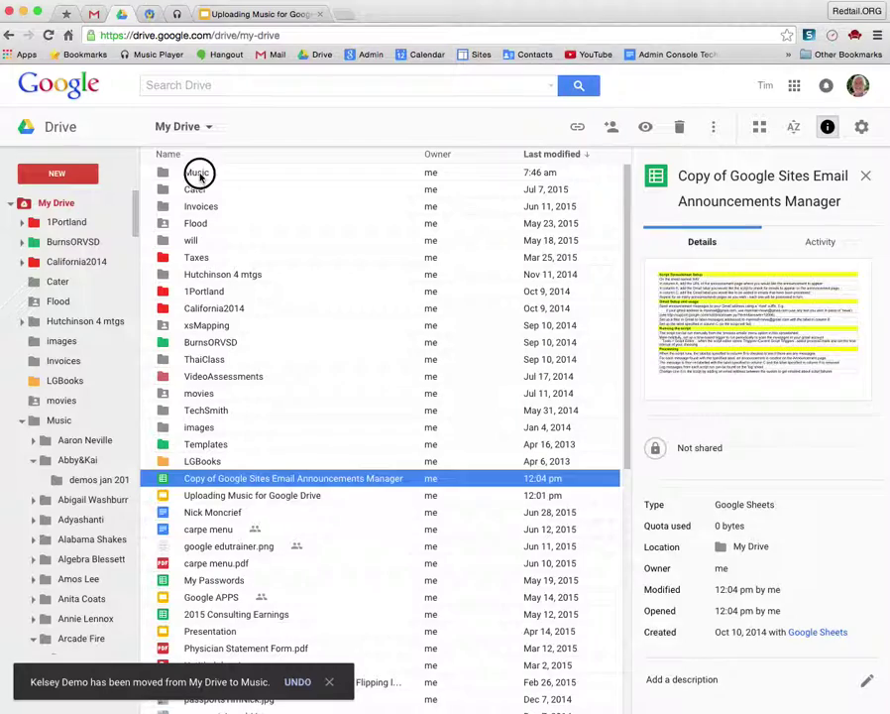
double_click(199, 175)
scroll(297, 357, "down", 20)
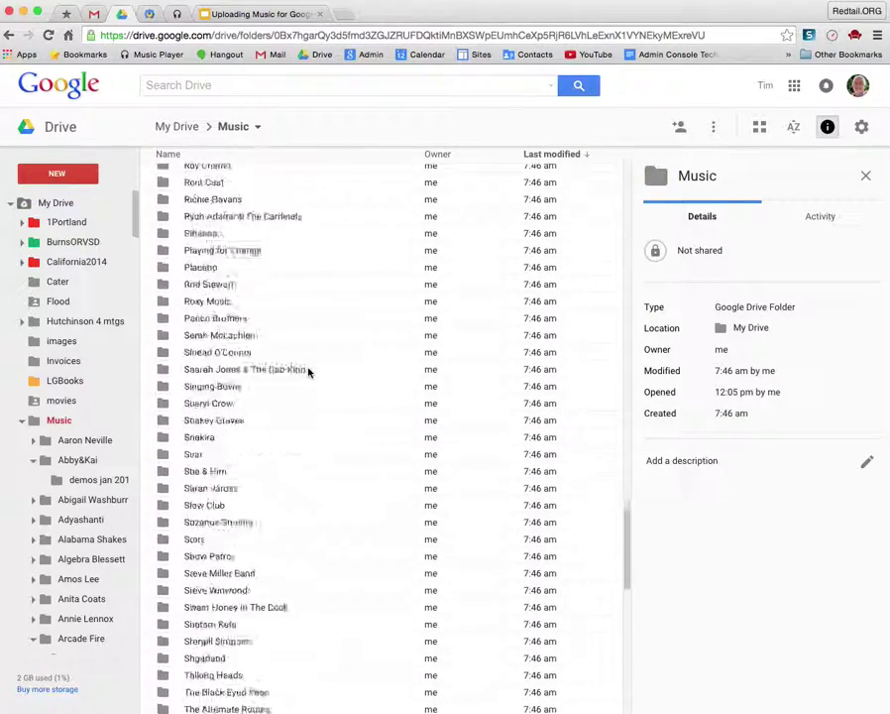
scroll(278, 335, "down", 5)
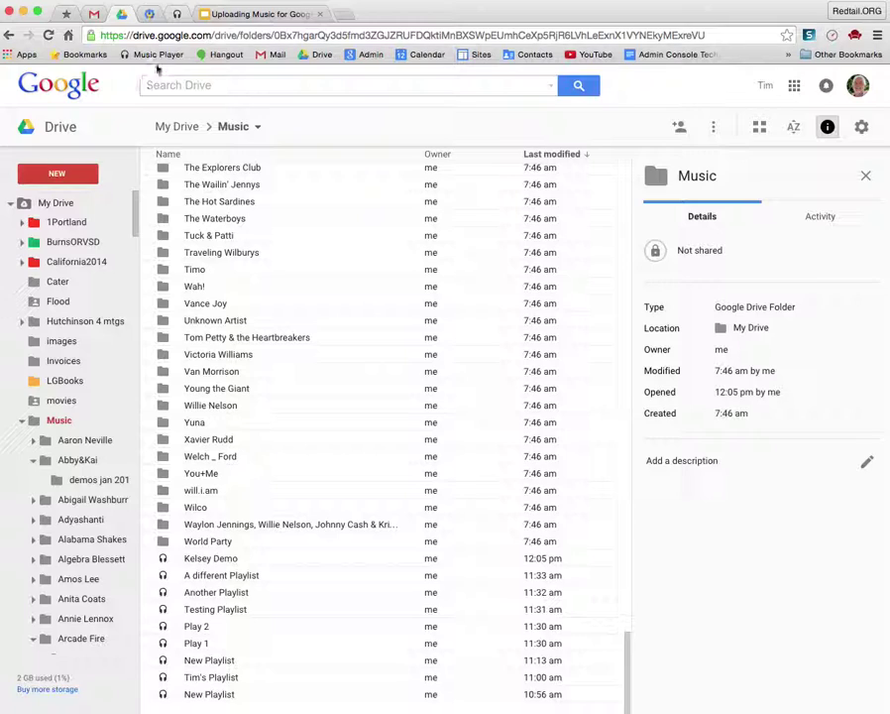
left_click(176, 15)
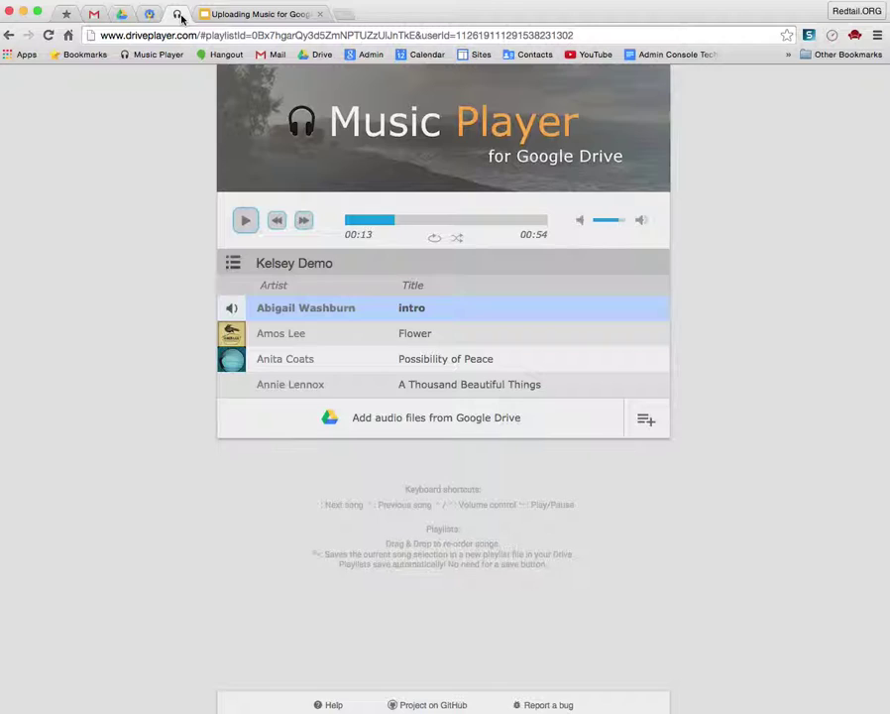
Unpin and close the Music Player browser tab.
right_click(180, 18)
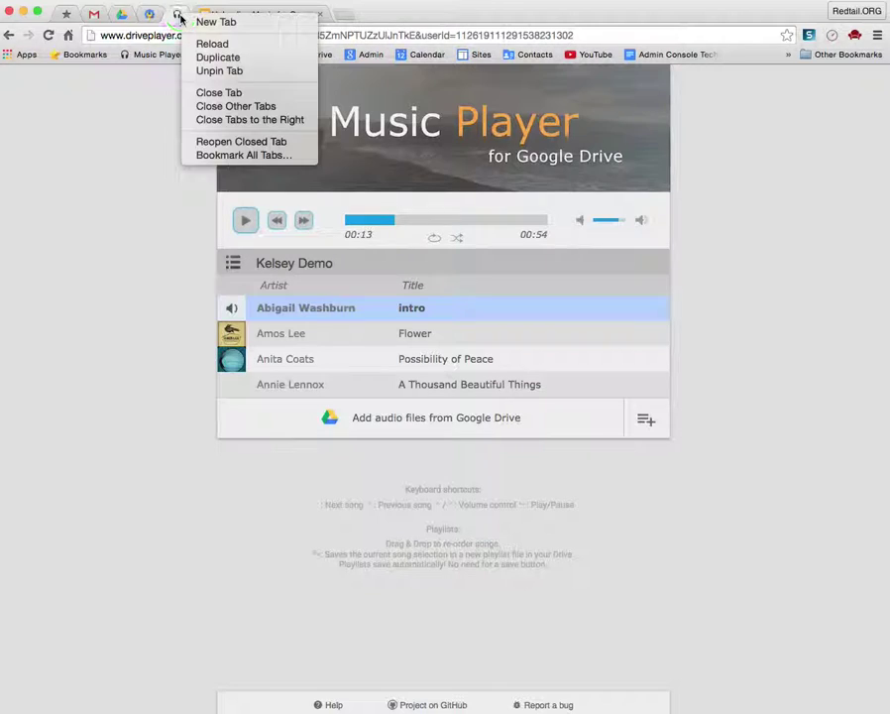
left_click(222, 71)
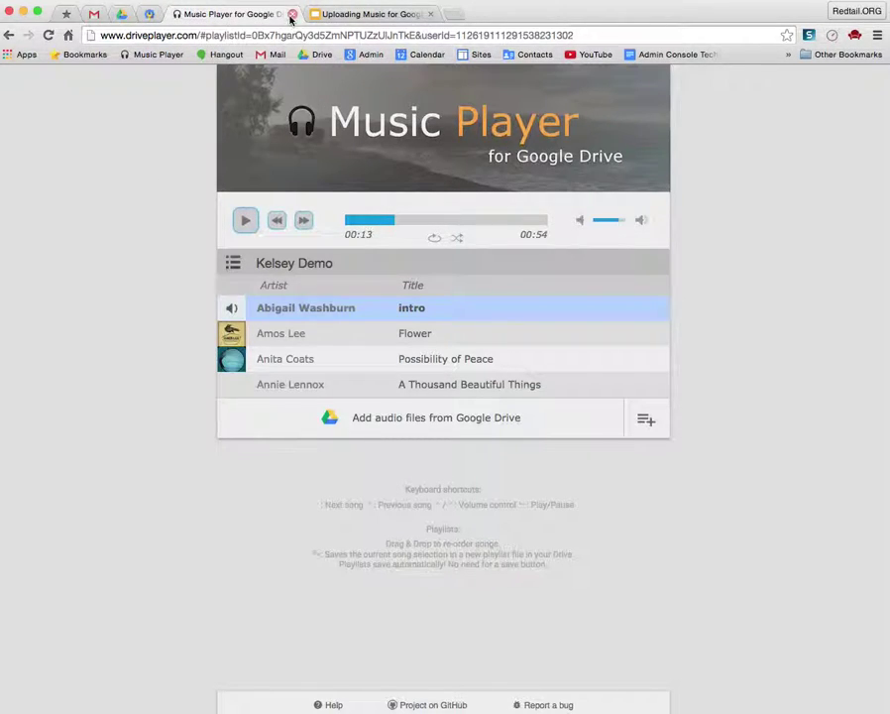
left_click(291, 15)
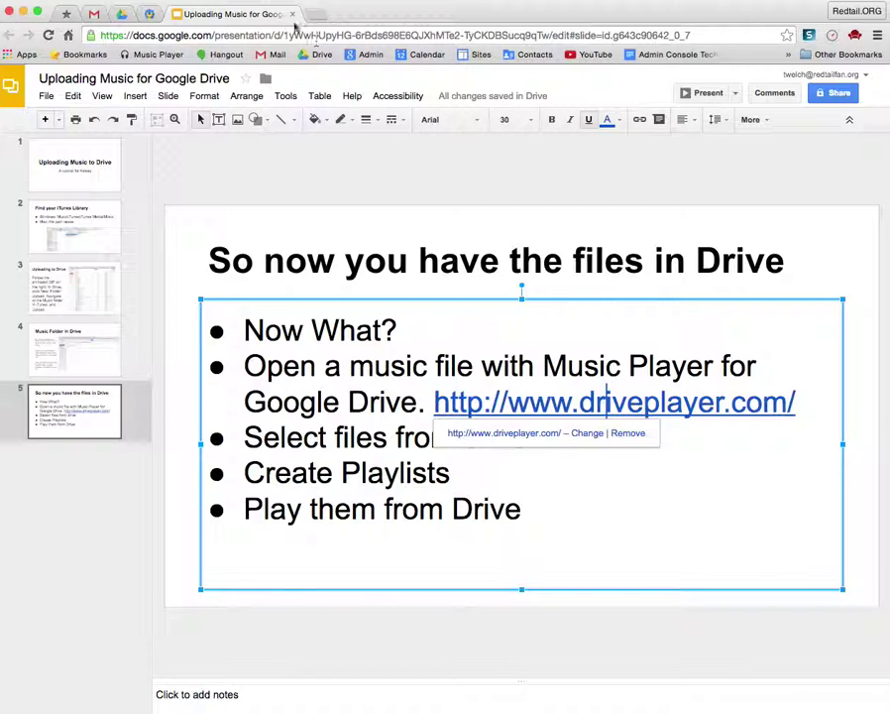
Open the Kelsey Demo file from Drive with Music Player for Google Drive.
left_click(122, 13)
double_click(201, 558)
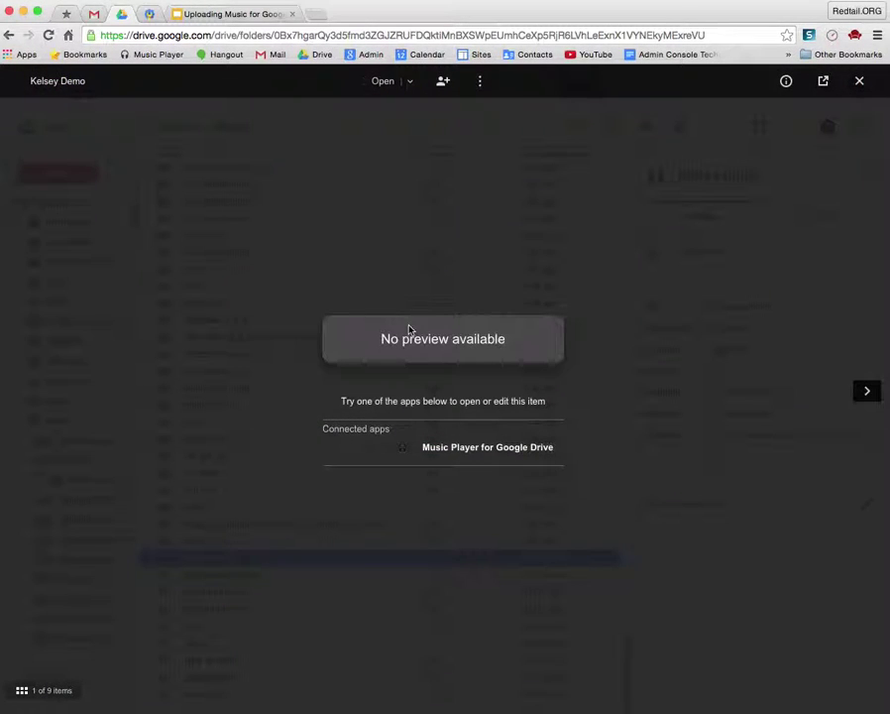
left_click(423, 447)
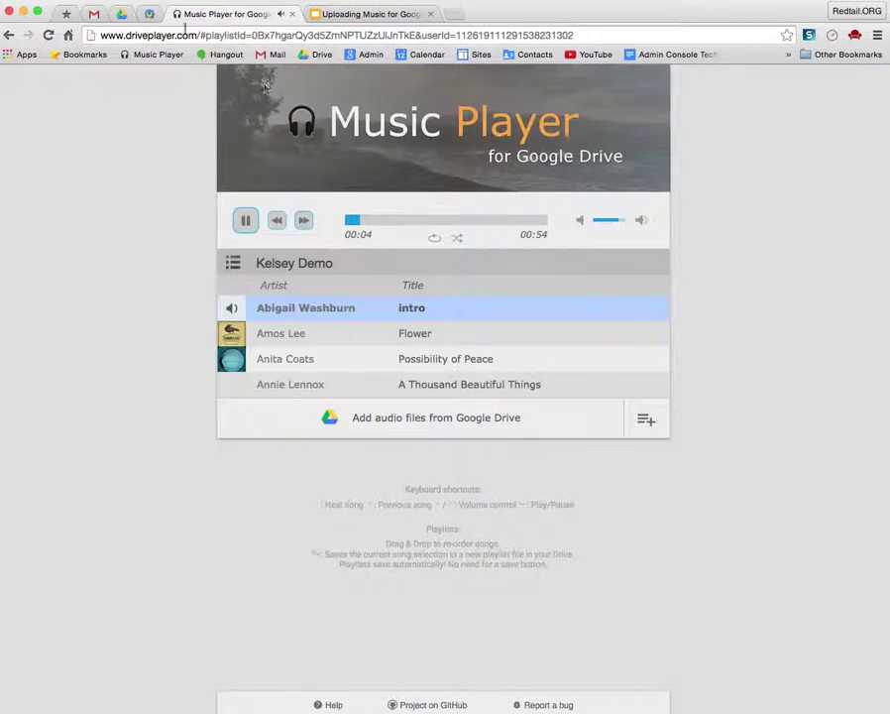
left_click(120, 12)
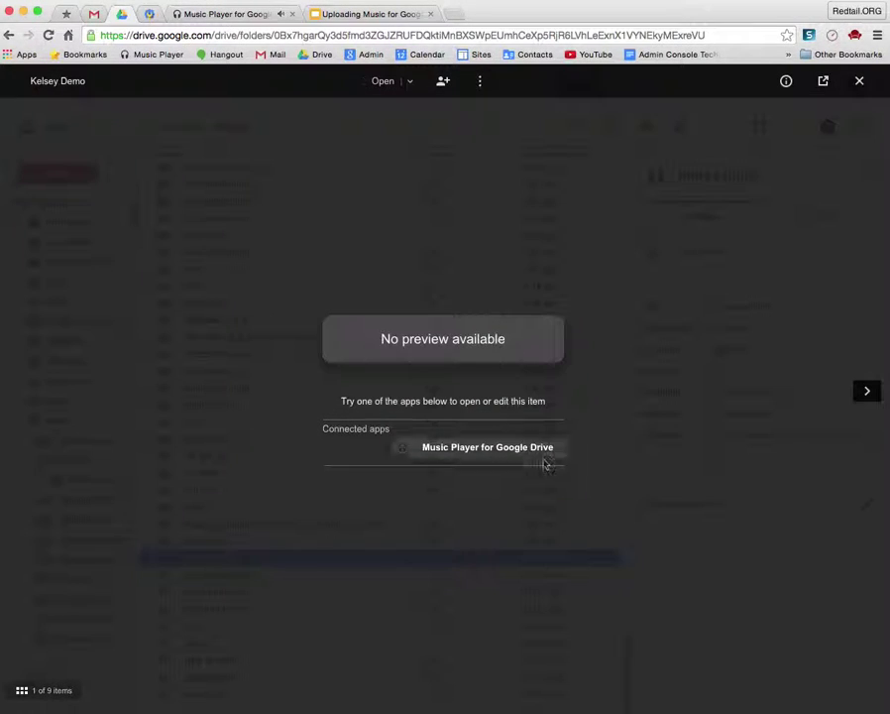
Close the Kelsey Demo preview, check its Open with options, and return to the playing player.
left_click(858, 82)
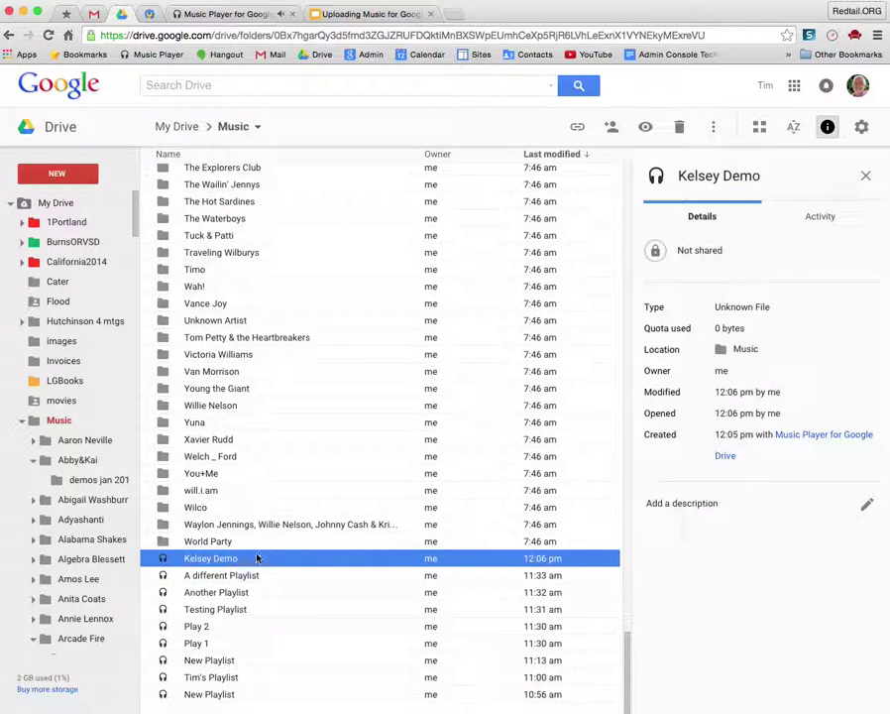
right_click(255, 558)
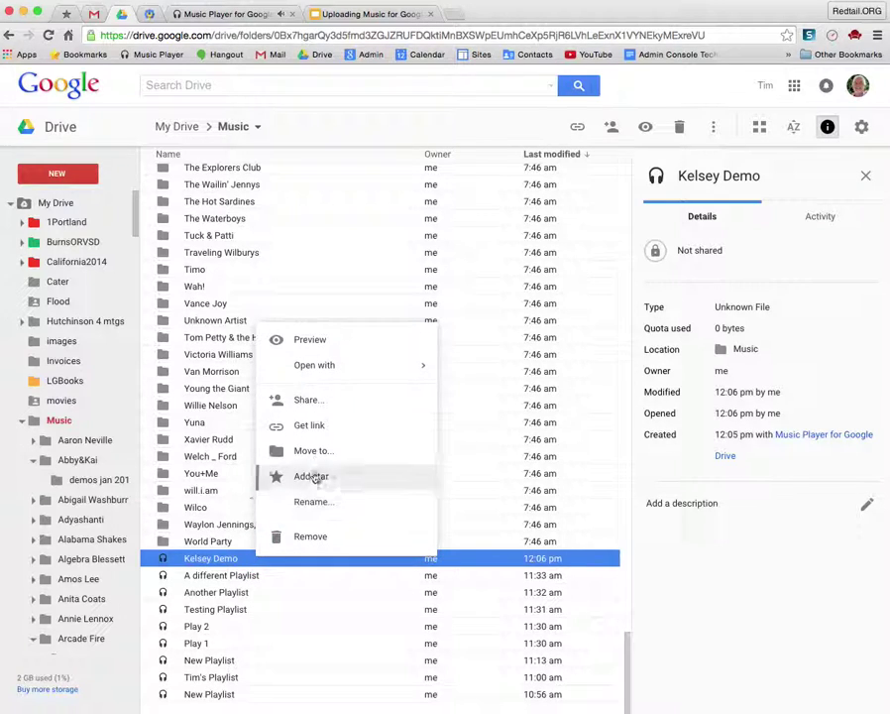
mouse_move(366, 378)
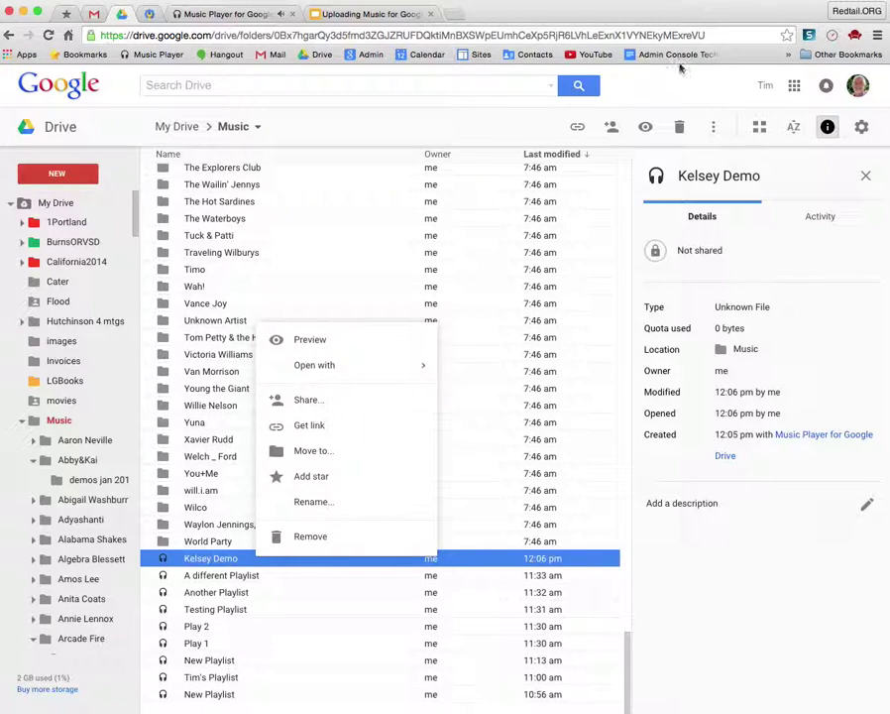
left_click(199, 15)
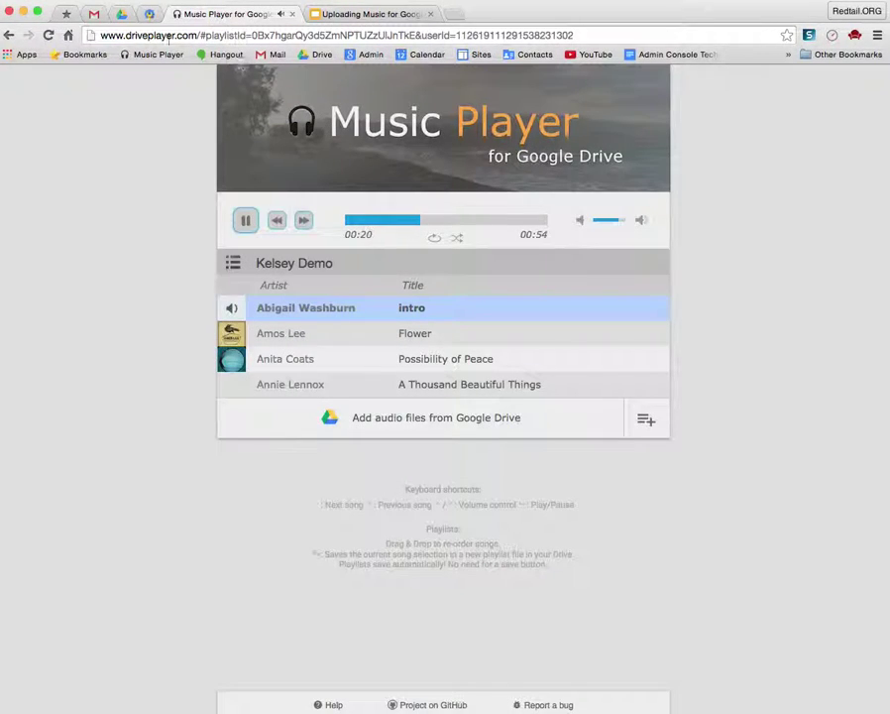
Pause the intro track at 0:21 and pin the Music Player tab again.
left_click(245, 220)
right_click(237, 19)
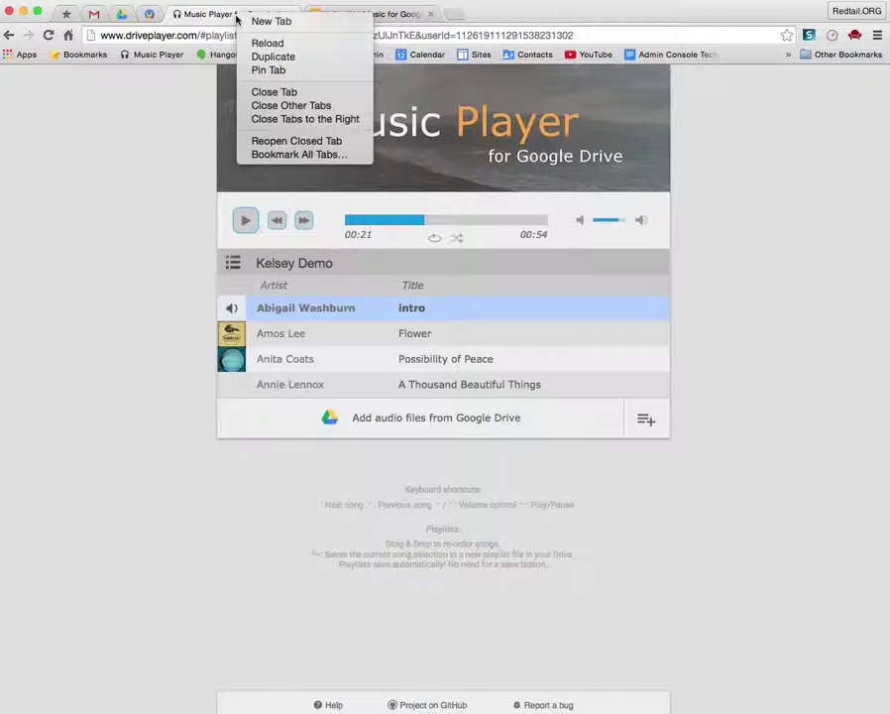
left_click(253, 71)
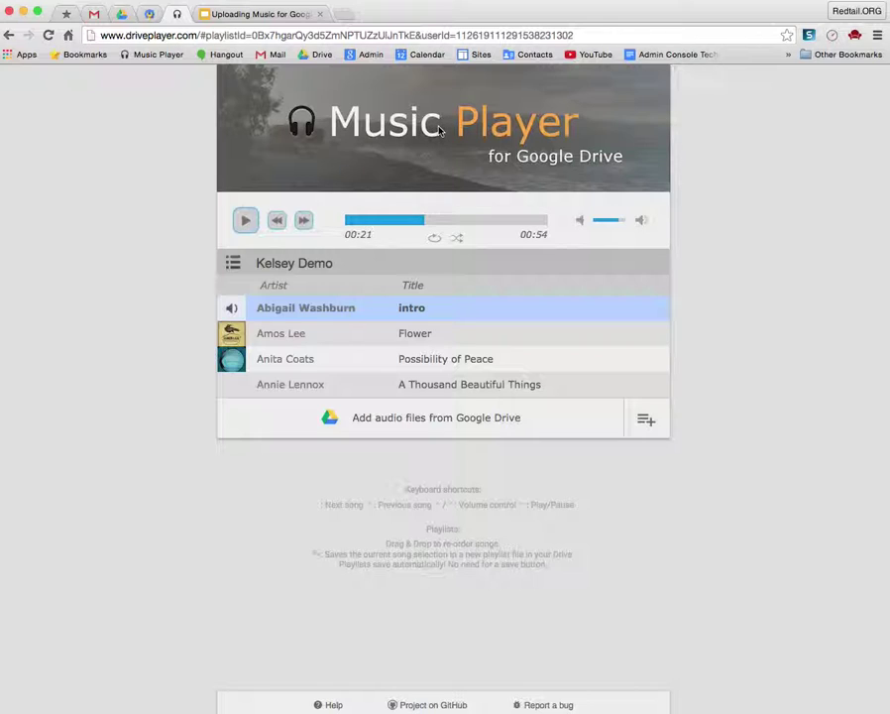
Cancel the accidental file-open sheet and go back to Drive's Music folder.
key("super+o")
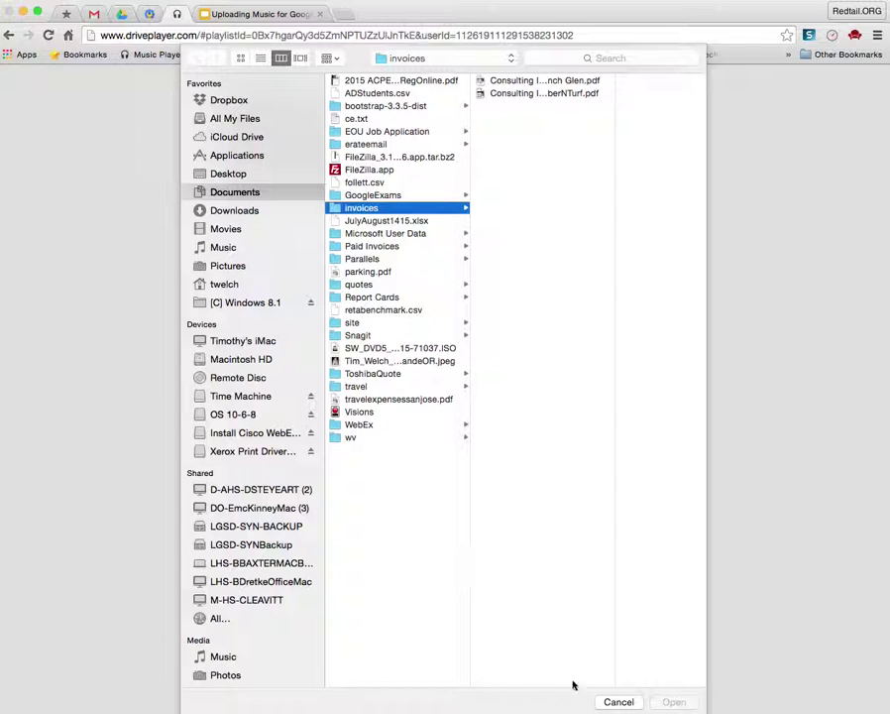
left_click(622, 702)
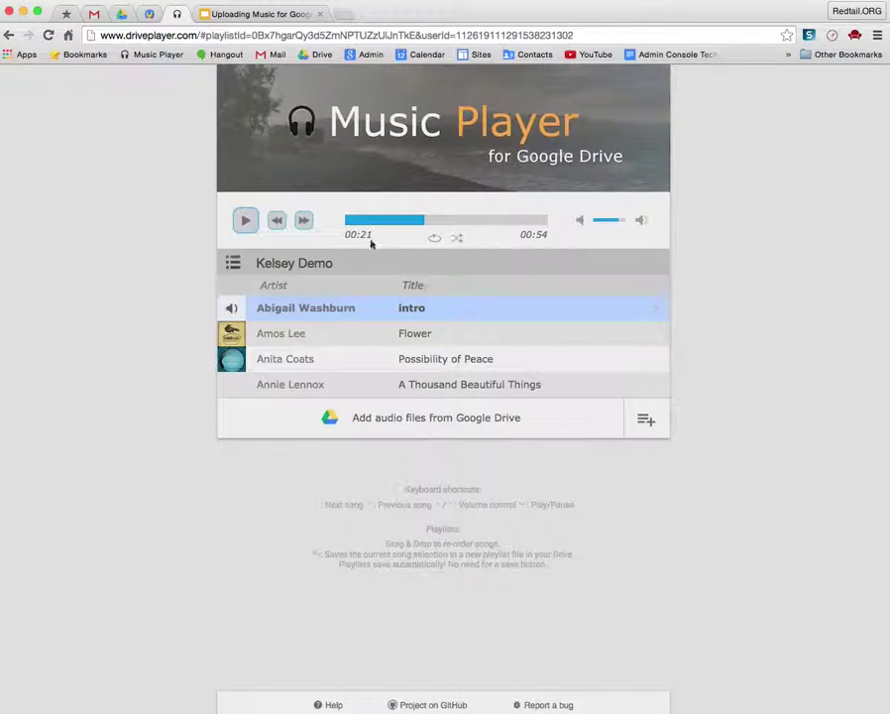
left_click(121, 14)
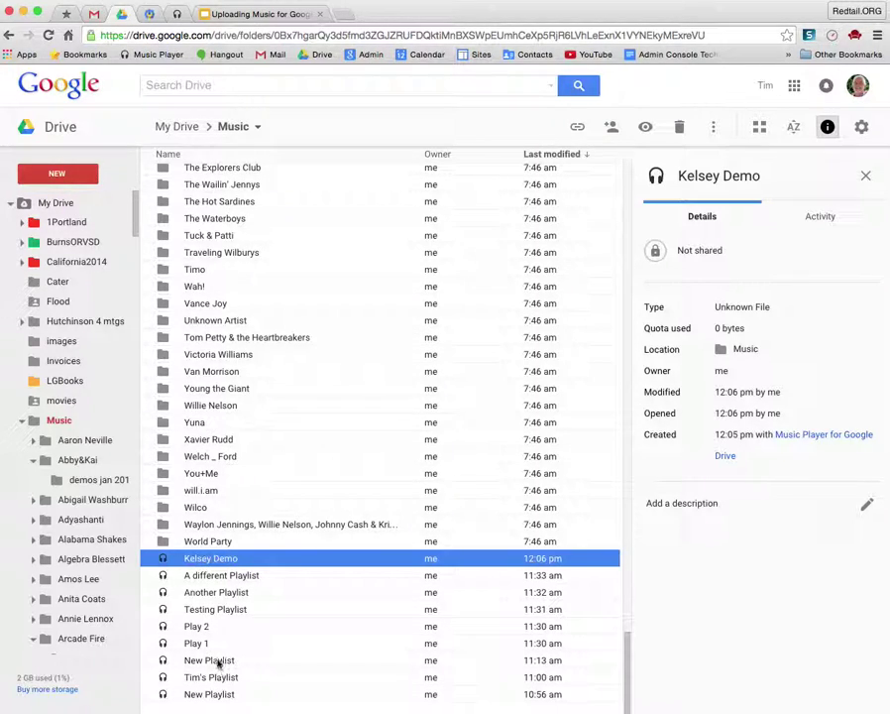
Open 'A different Playlist' from Music in Music Player for Google Drive and start Amazing Grace playing.
double_click(234, 575)
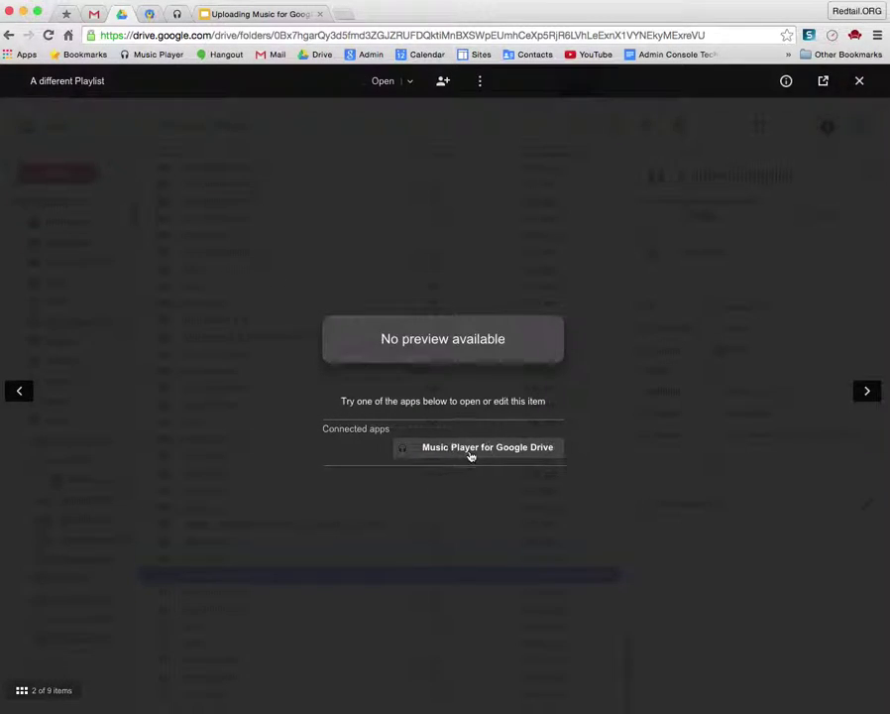
left_click(470, 451)
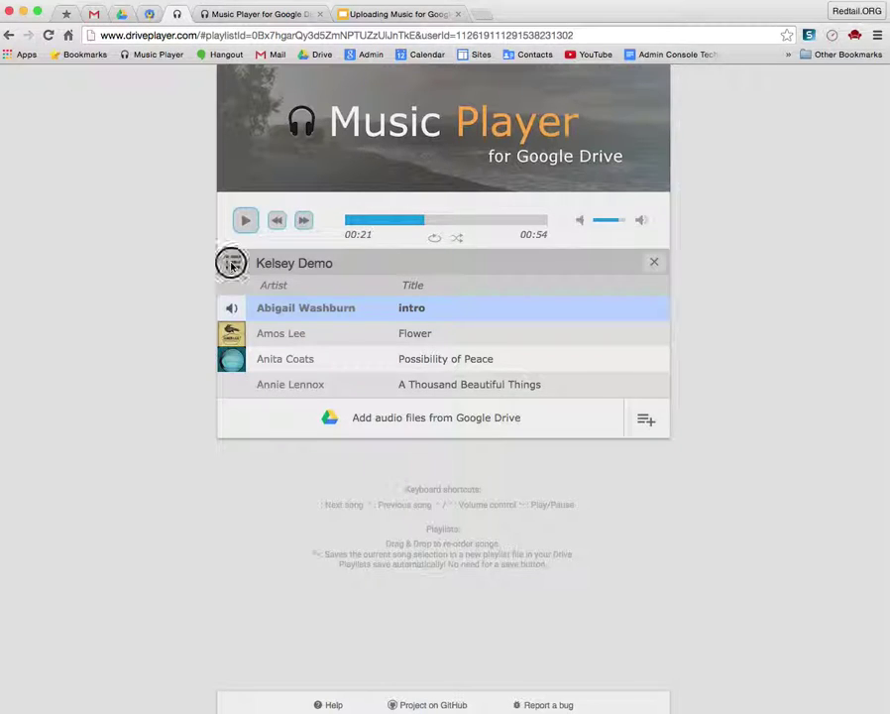
left_click(255, 15)
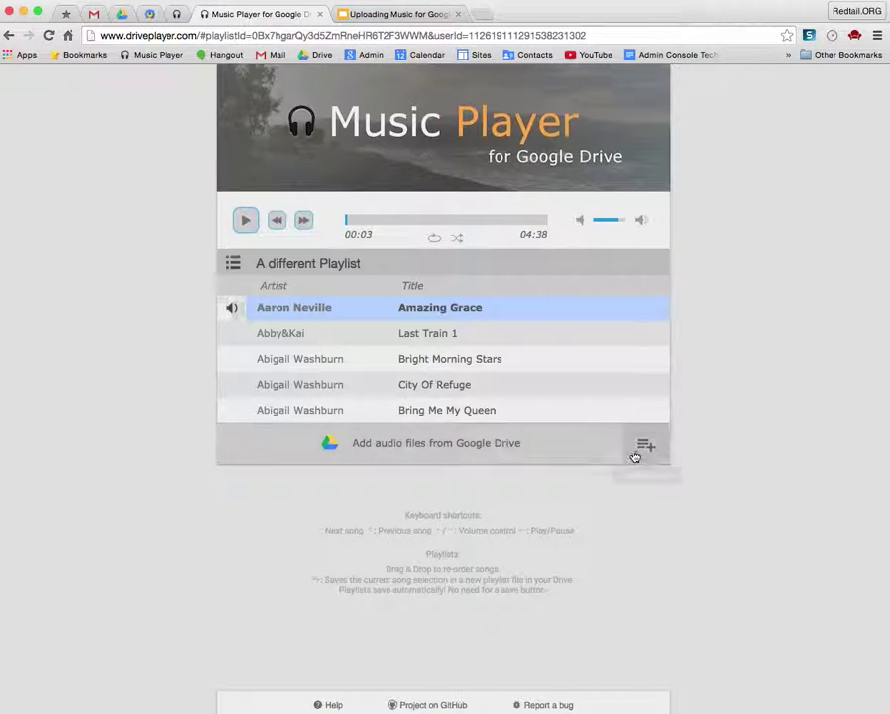
Back in Google Drive, close the empty playlist preview and return to the top of My Drive.
left_click(121, 13)
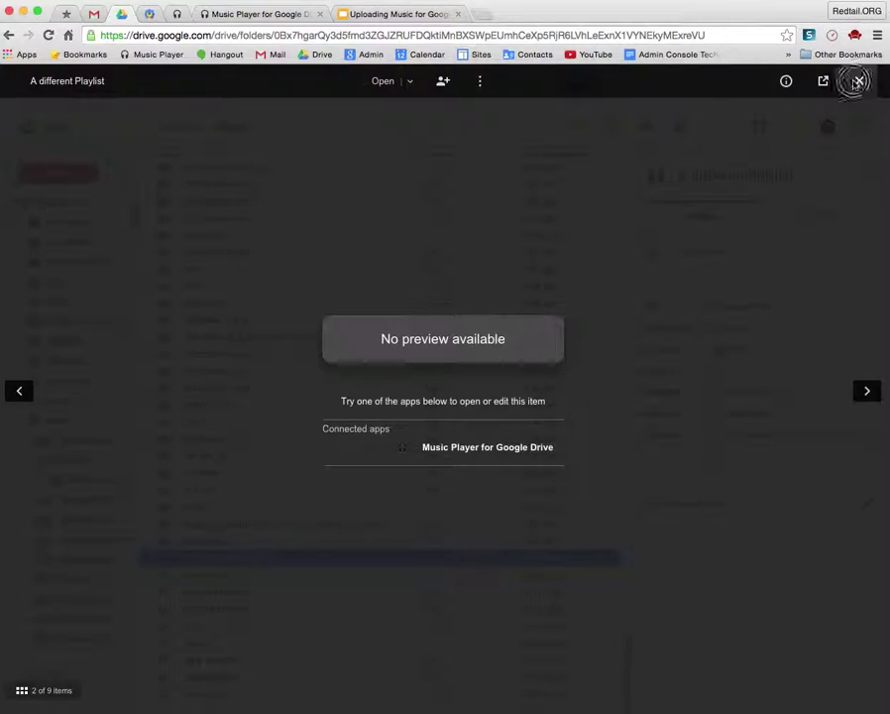
left_click(857, 79)
left_click(173, 125)
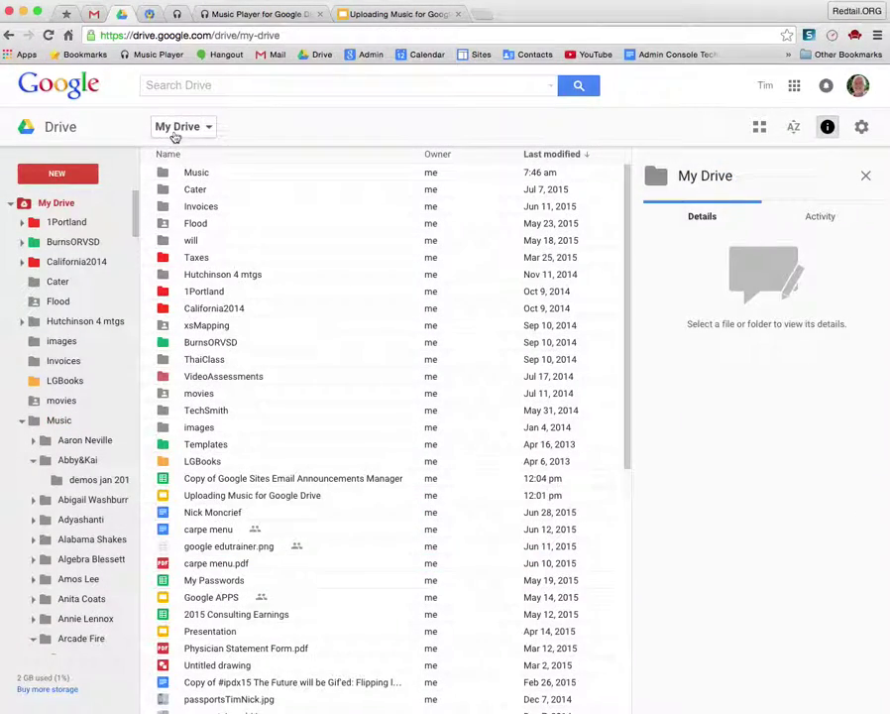
scroll(256, 410, "down", 5)
scroll(256, 405, "up", 5)
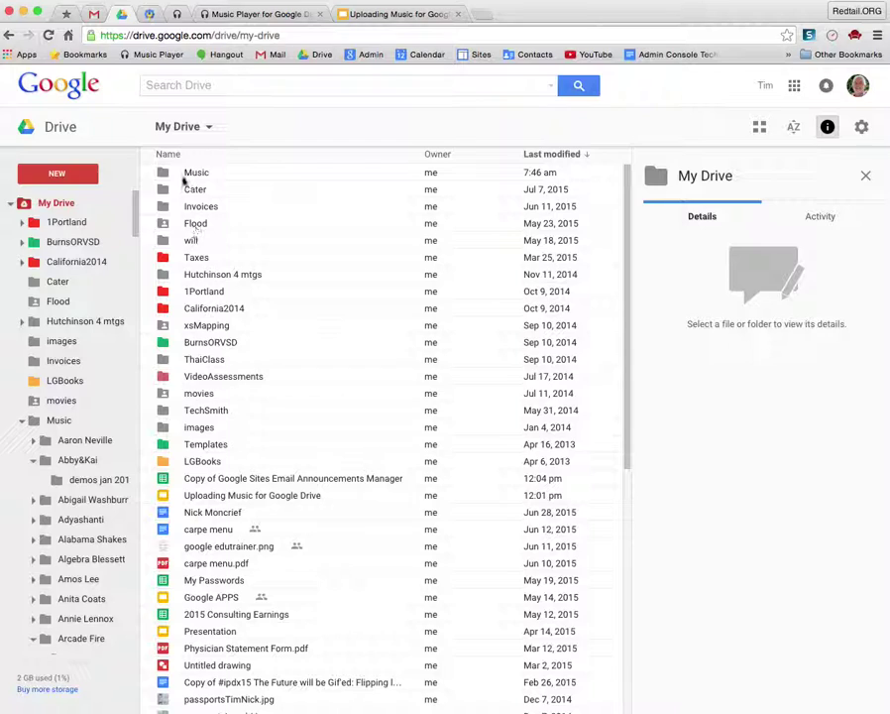
Create a new folder named 'Playlists' in My Drive, then reopen the Music folder.
left_click(86, 178)
left_click(88, 201)
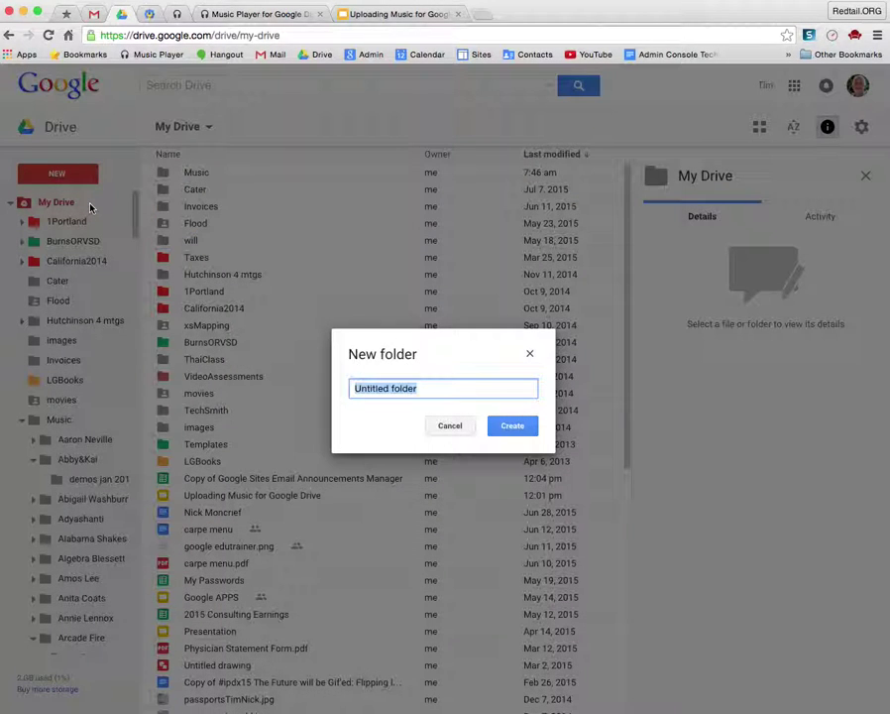
type("Playlists")
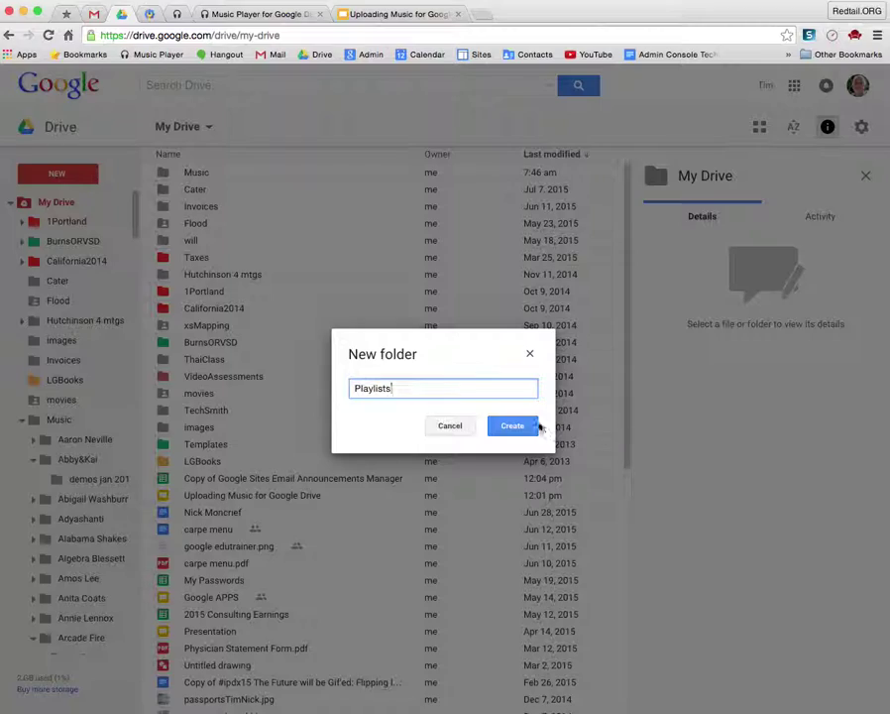
left_click(535, 425)
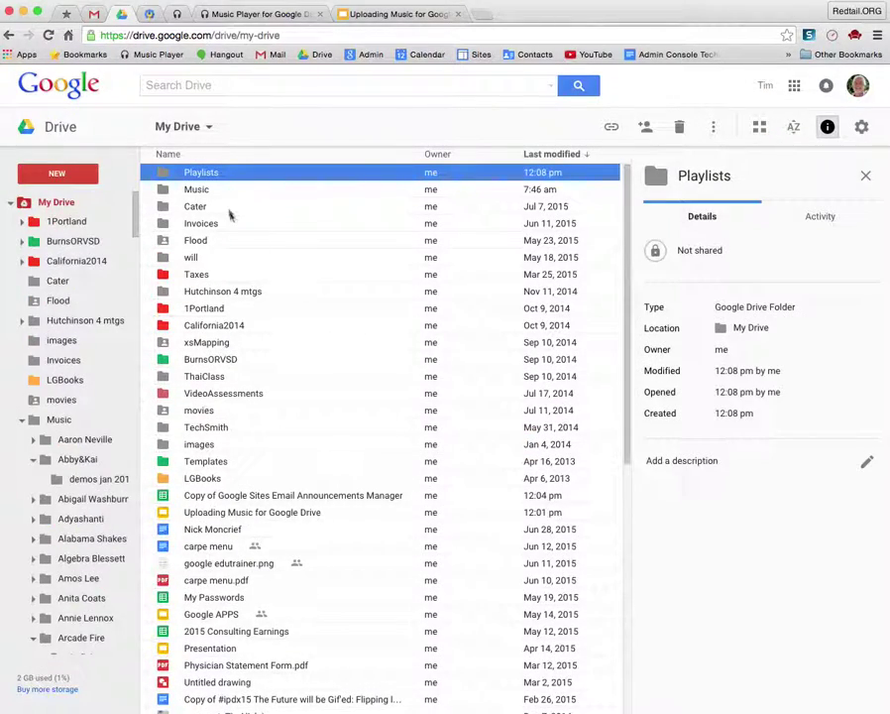
double_click(204, 189)
Move all nine playlist files, 'A different Playlist' through 'New Playlist', into Playlists, then return to My Drive.
scroll(322, 647, "down", 10)
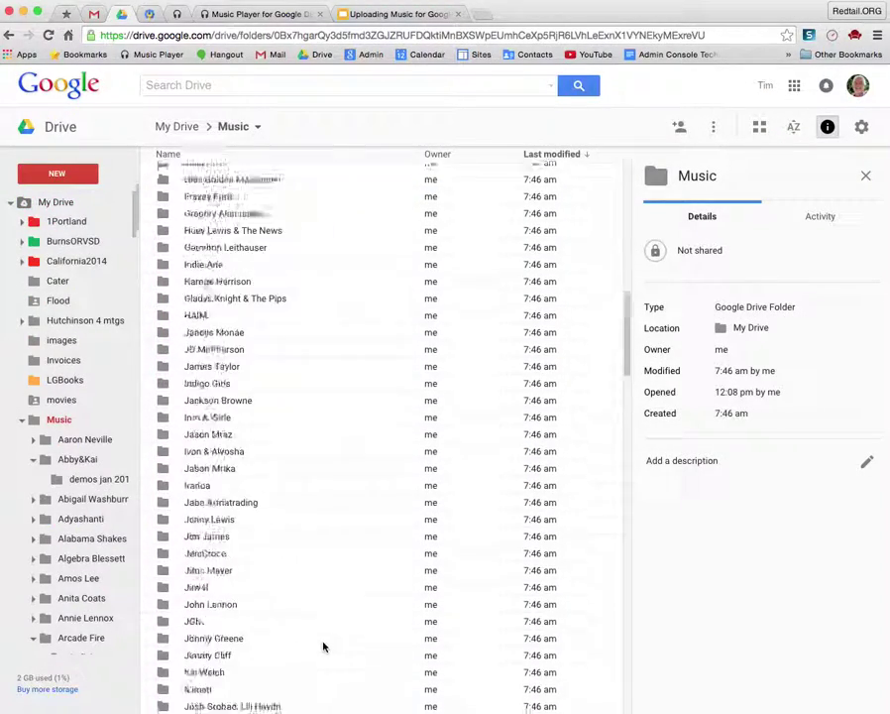
scroll(323, 646, "down", 20)
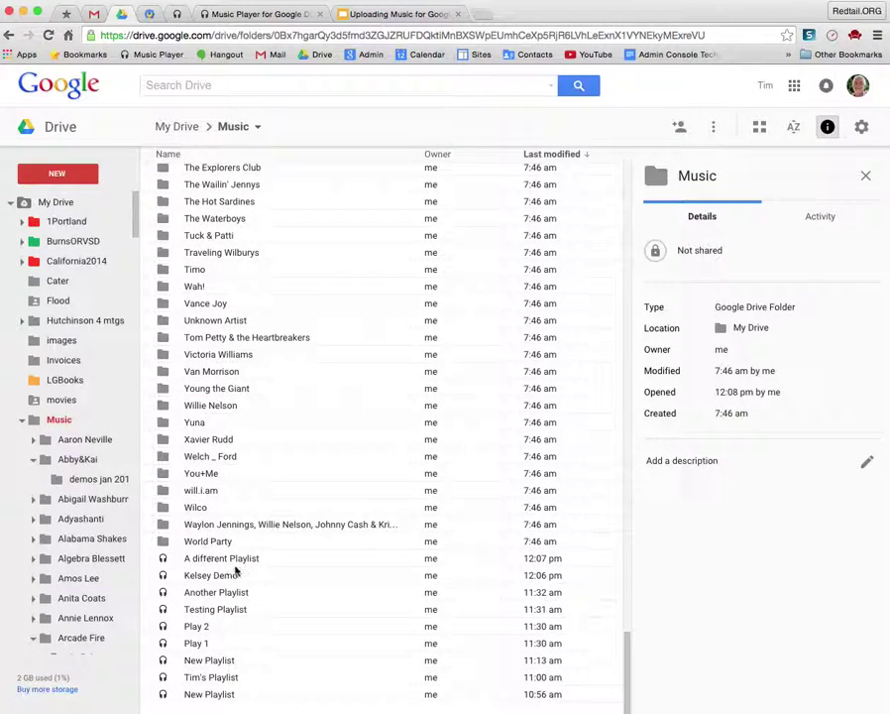
left_click(235, 562)
left_click(218, 694, "shift")
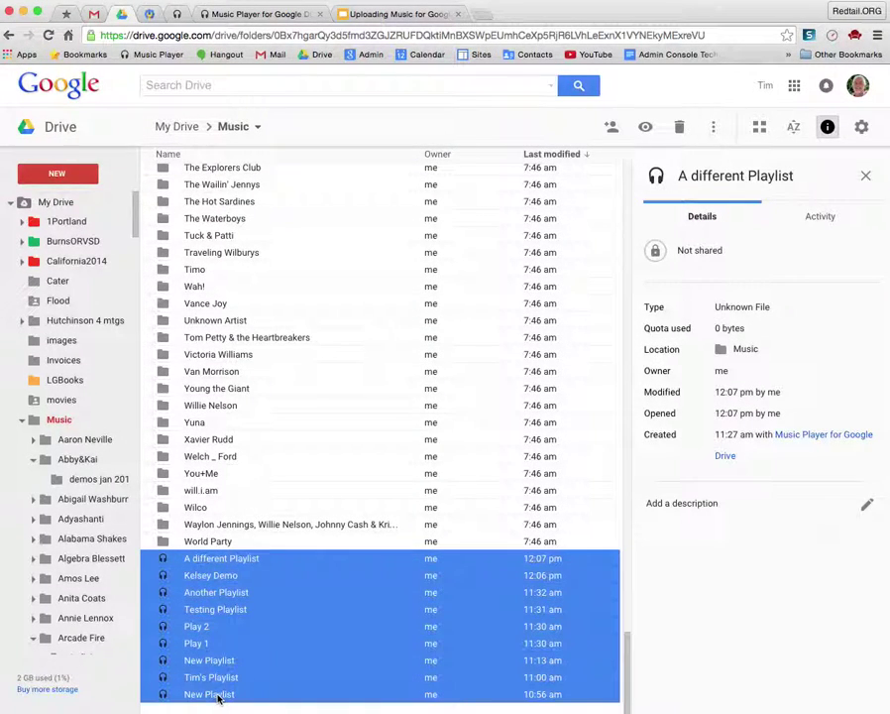
right_click(224, 692)
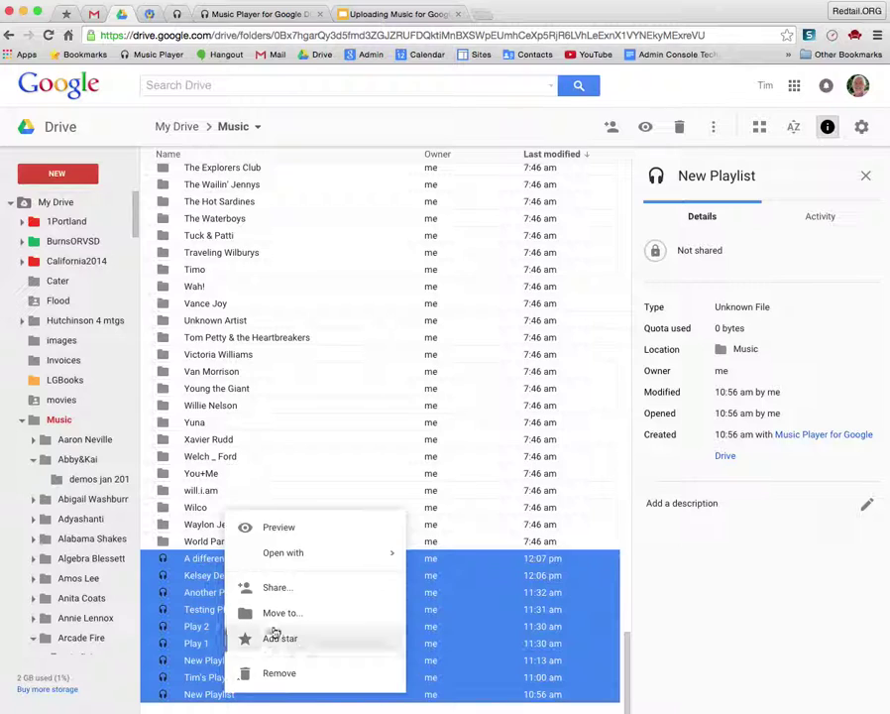
left_click(277, 611)
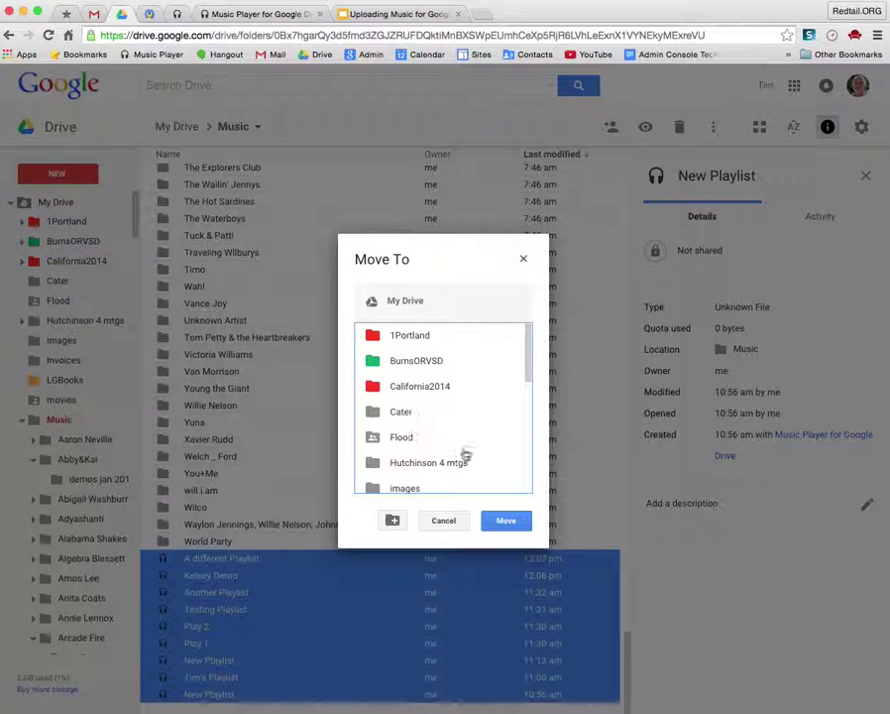
scroll(466, 454, "down", 4)
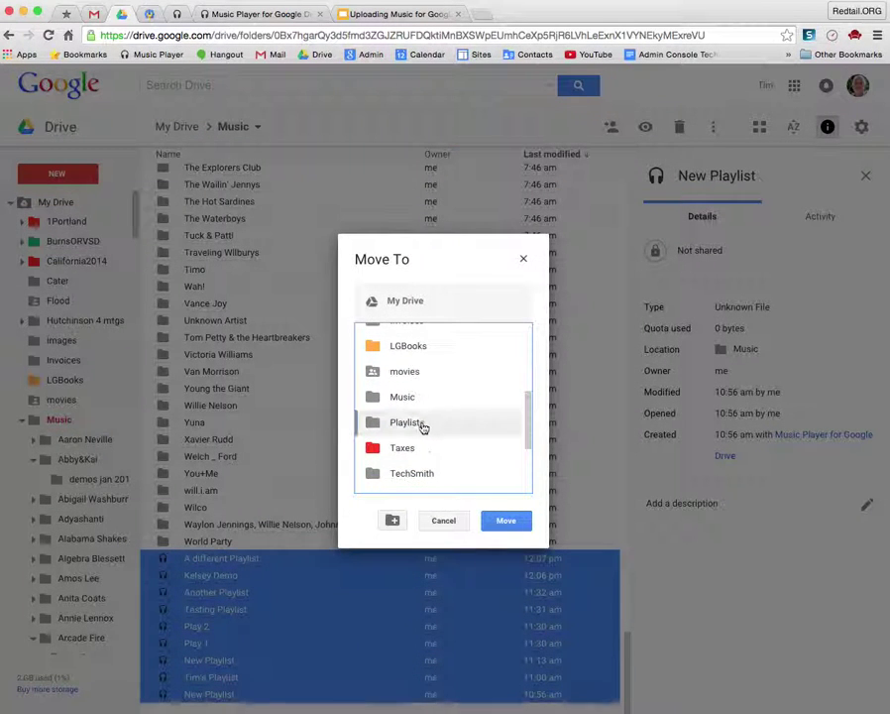
left_click(506, 519)
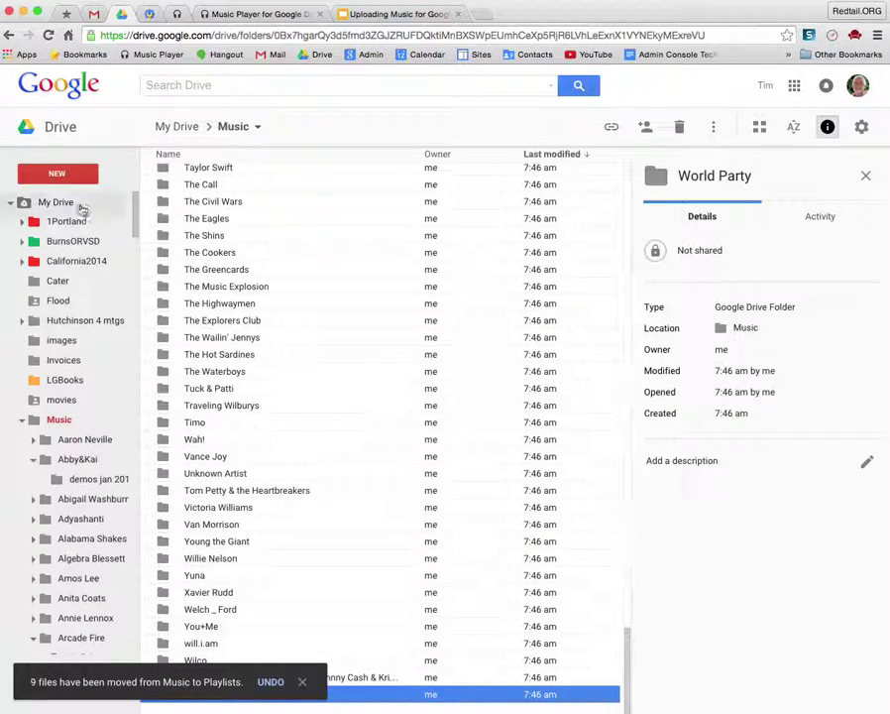
left_click(62, 202)
Open the two-track playlist from the Playlists folder in Music Player for Google Drive and pause Amazing Grace.
double_click(206, 172)
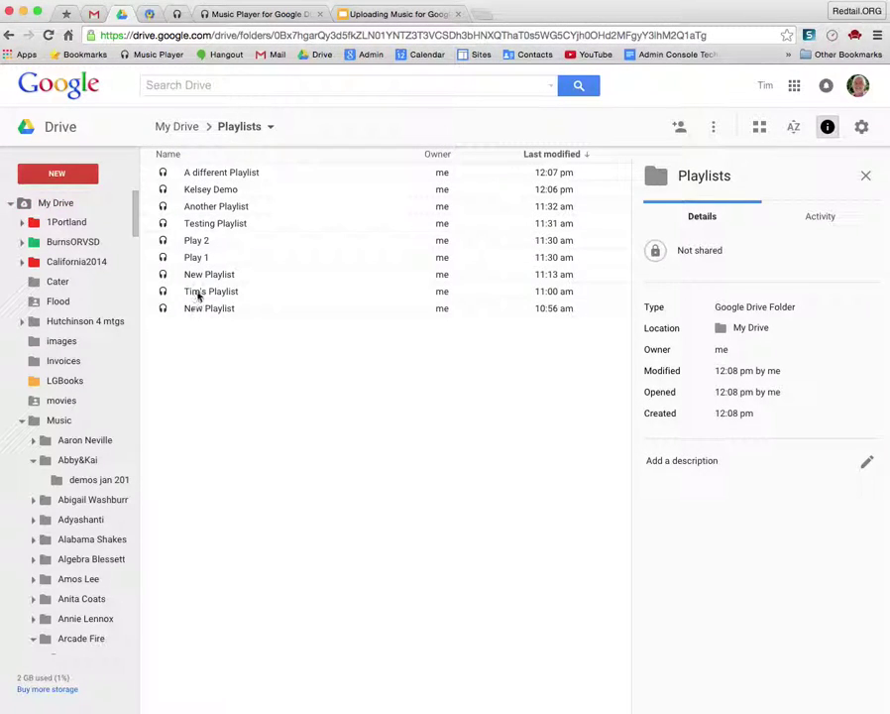
double_click(203, 291)
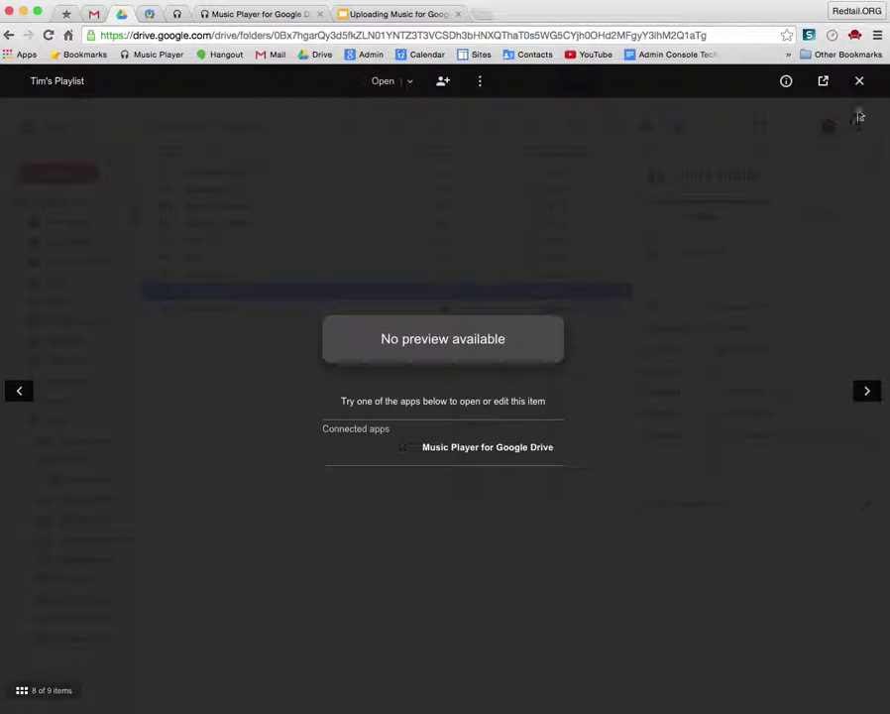
left_click(859, 80)
right_click(203, 291)
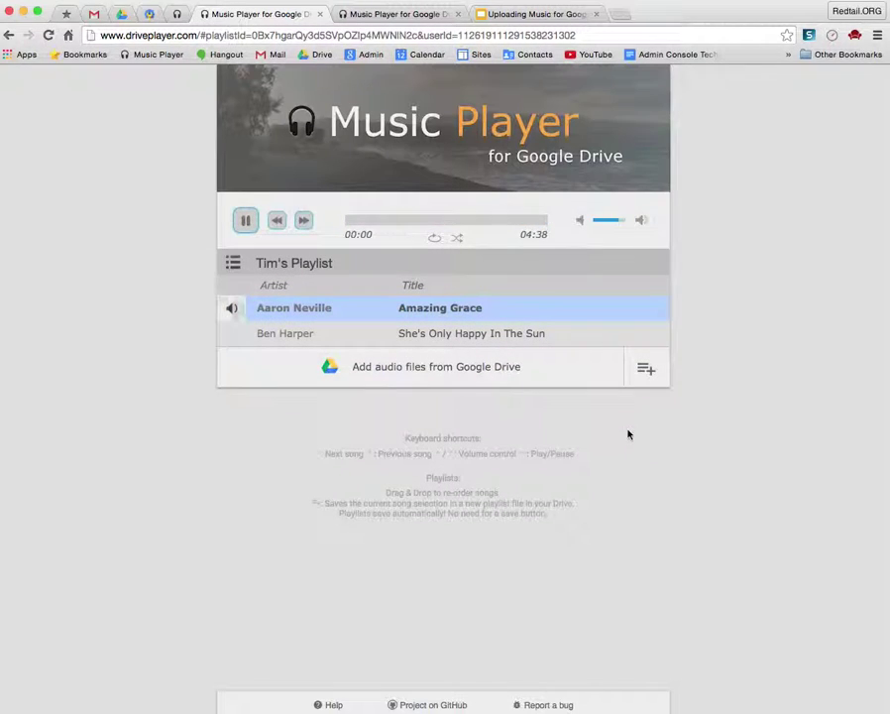
left_click(246, 220)
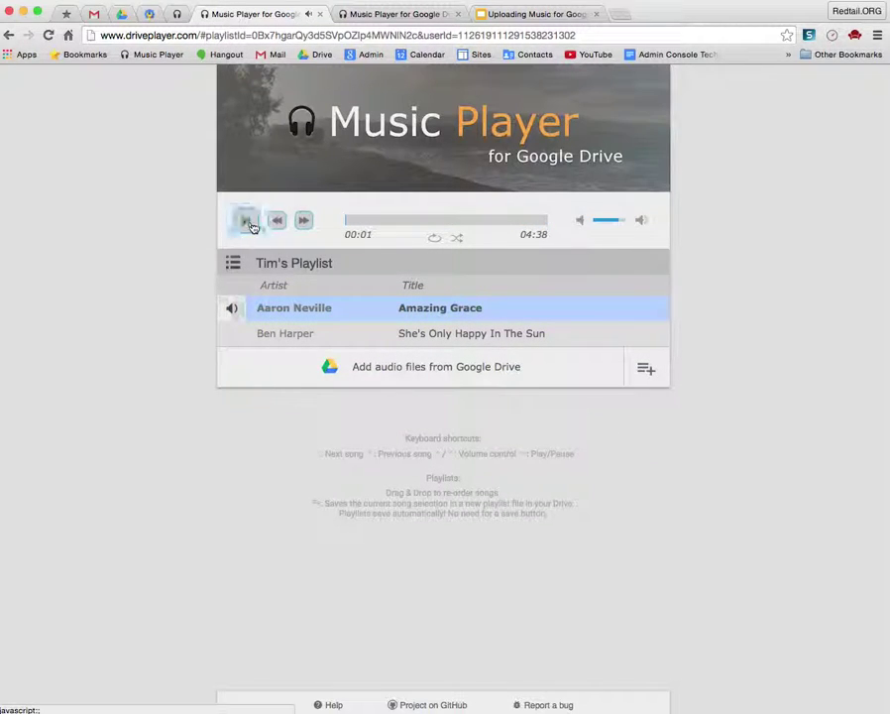